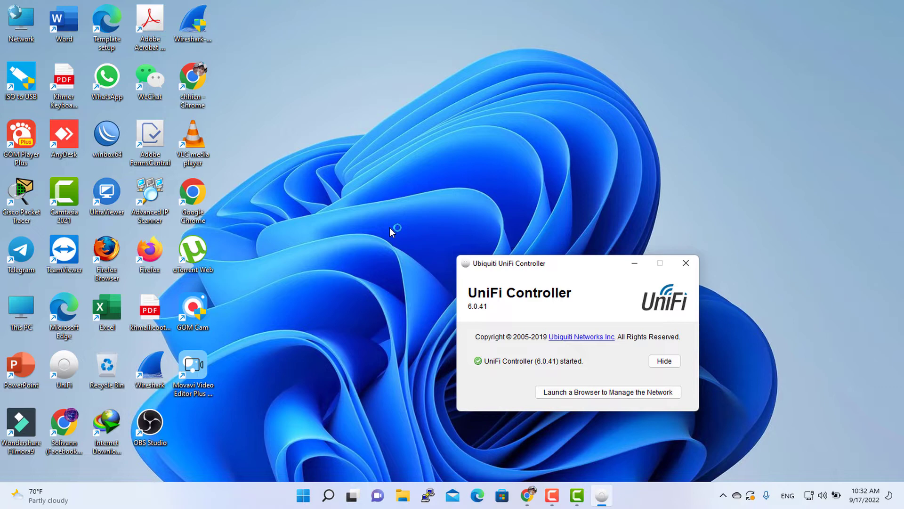
Launch the controller's web management page and sign in with the username and account password.
left_click(602, 395)
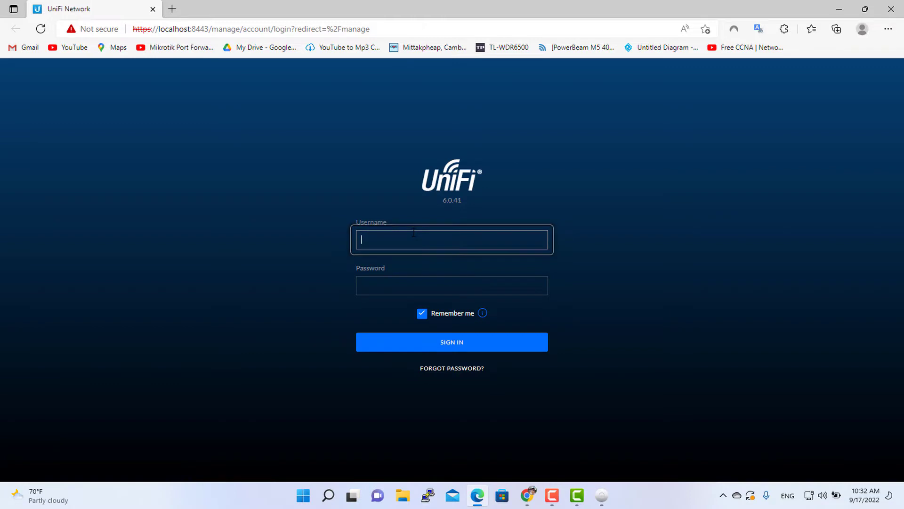
key("Tab")
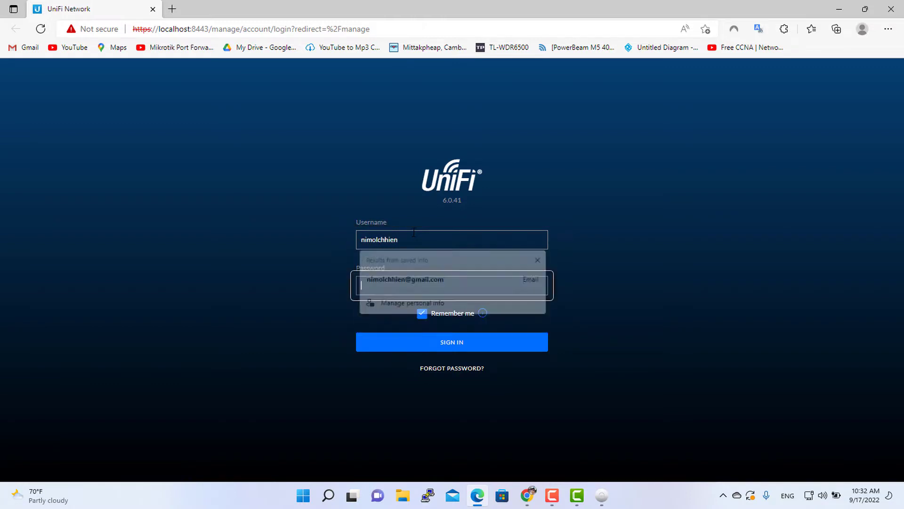
type("*****")
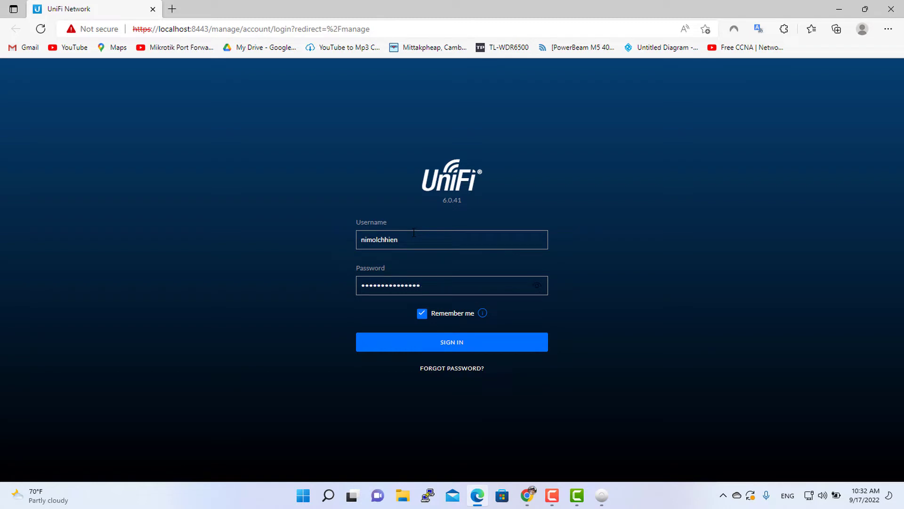
key("Return")
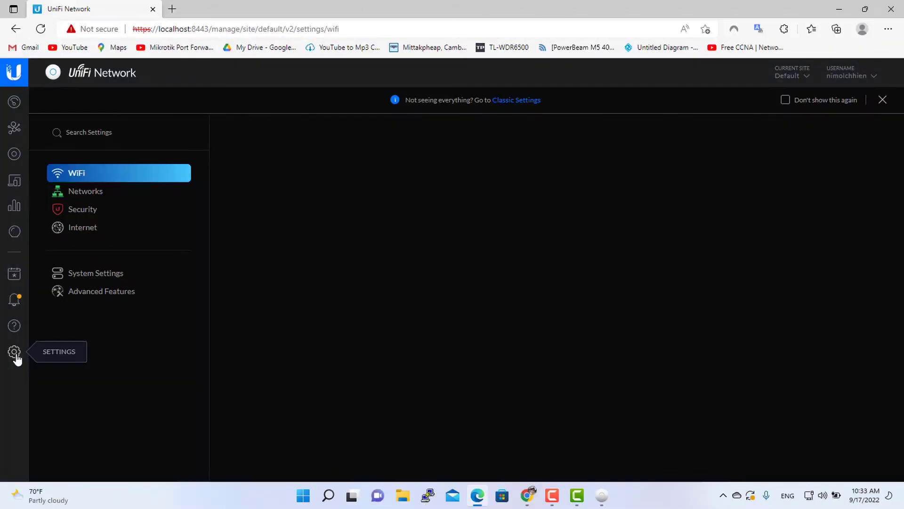
Open the Networks settings, then start WinBox and connect to the MikroTik router listed among neighbors.
left_click(109, 193)
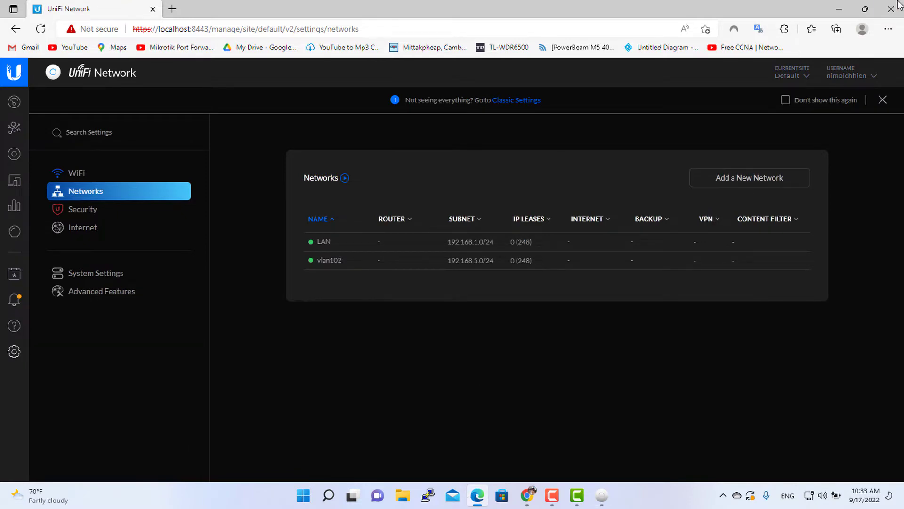
left_click(839, 9)
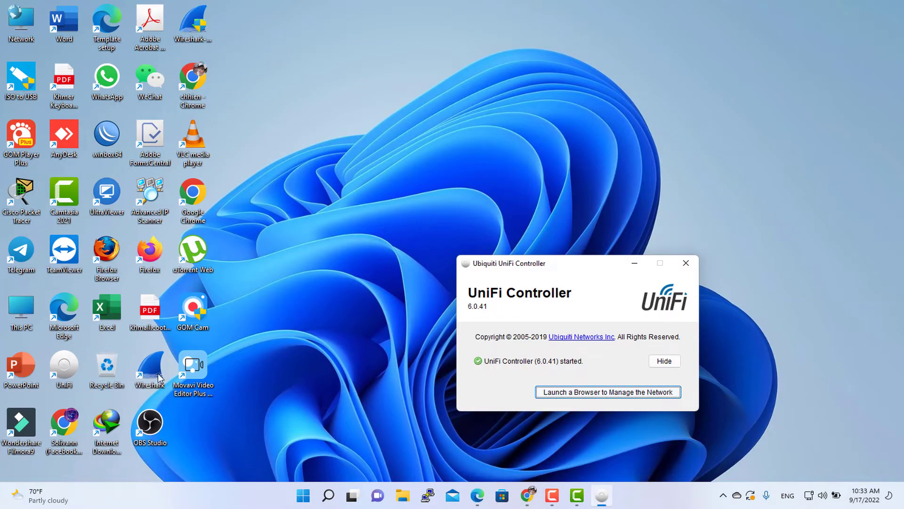
double_click(107, 136)
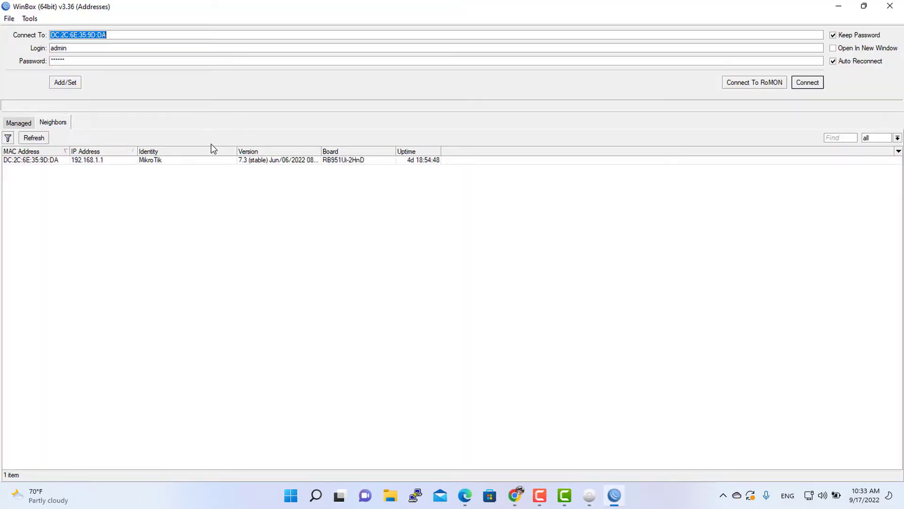
left_click(22, 160)
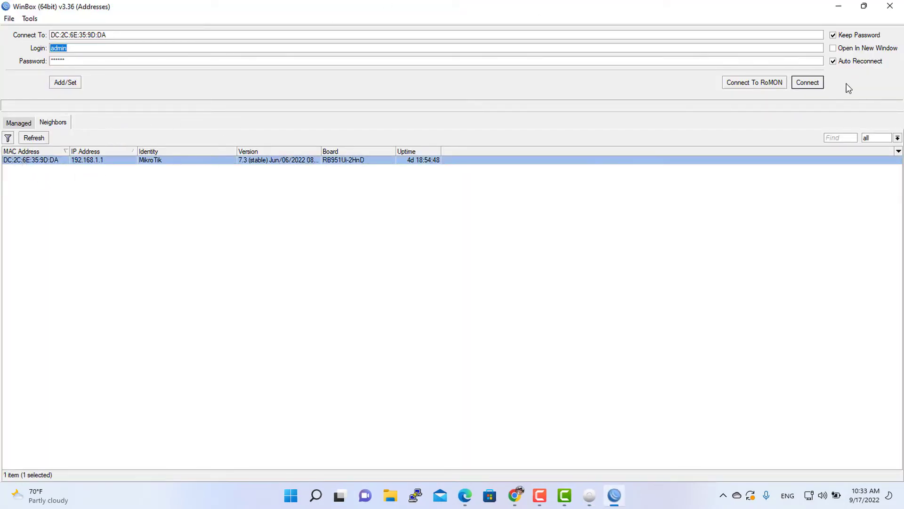
left_click(813, 88)
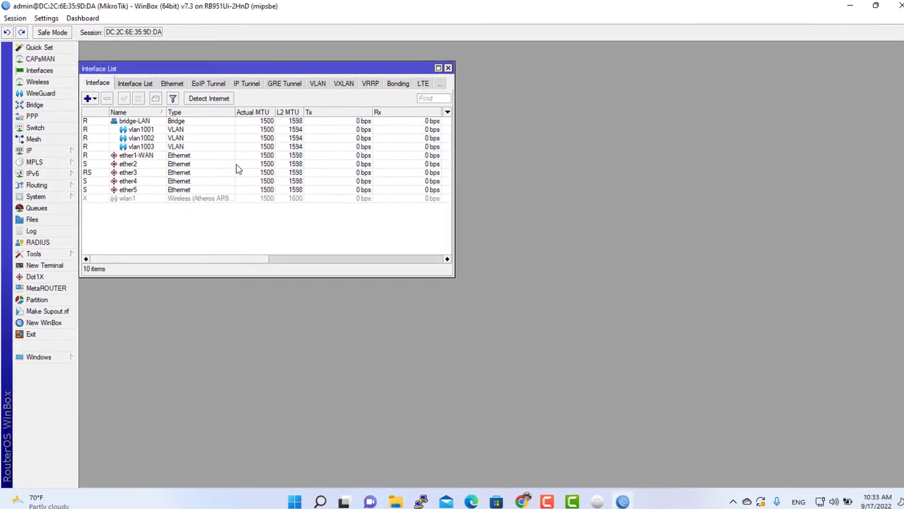
Examine the router's interface list and its VLAN interfaces.
left_click(147, 130)
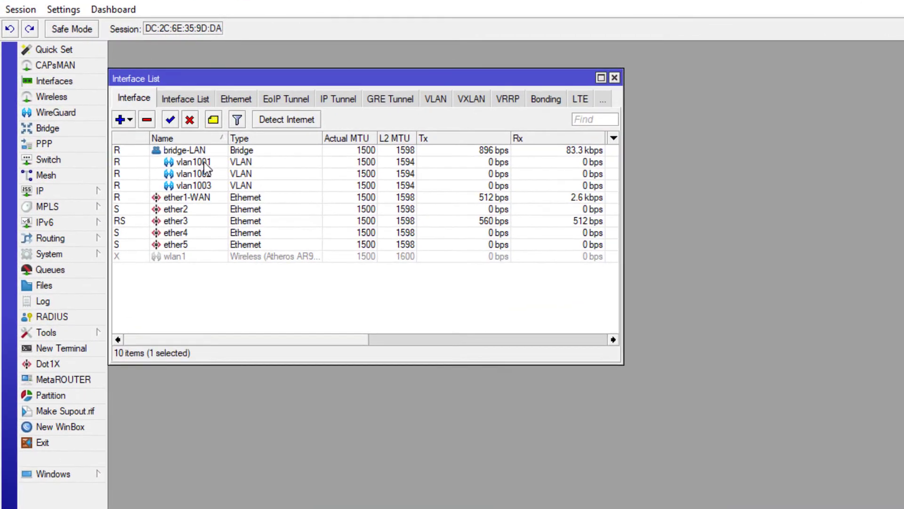
left_click(151, 138)
left_click(212, 186)
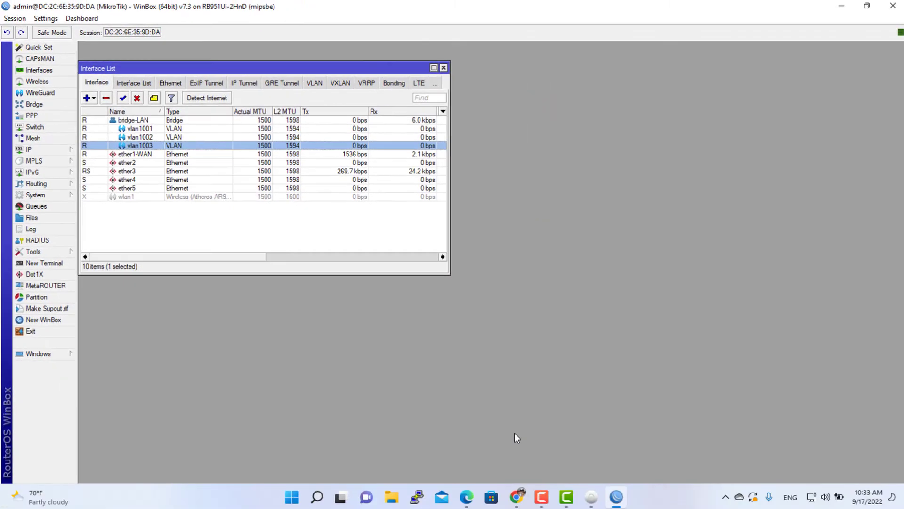
Back in the controller, add a new network named vlan1001 with VLAN ID 1001 and apply the changes.
left_click(472, 501)
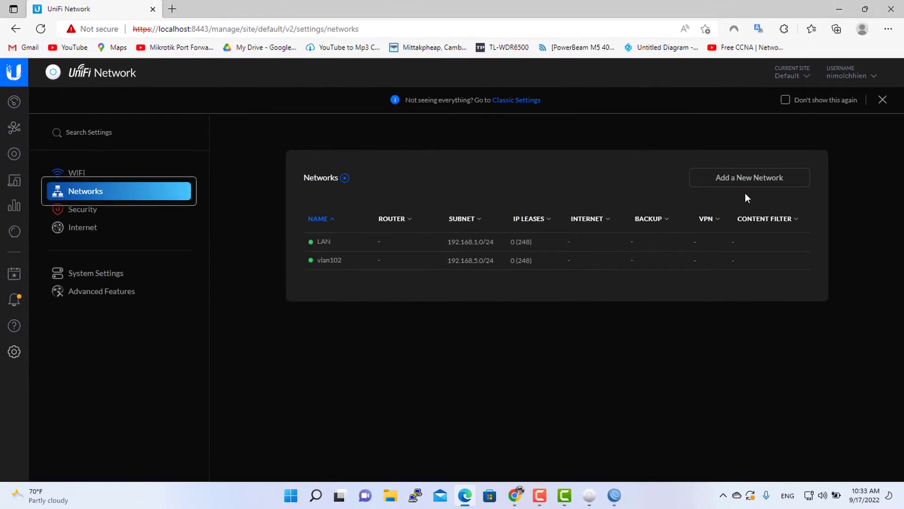
left_click(761, 181)
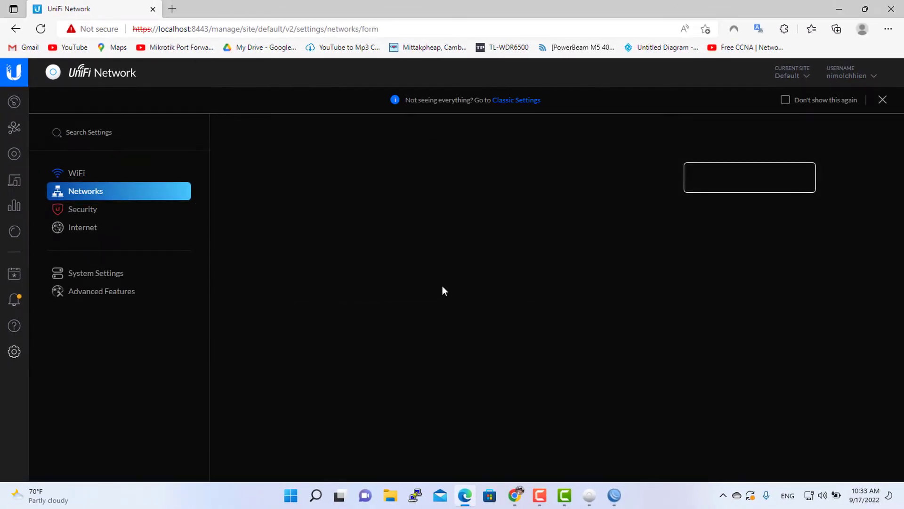
left_click(509, 206)
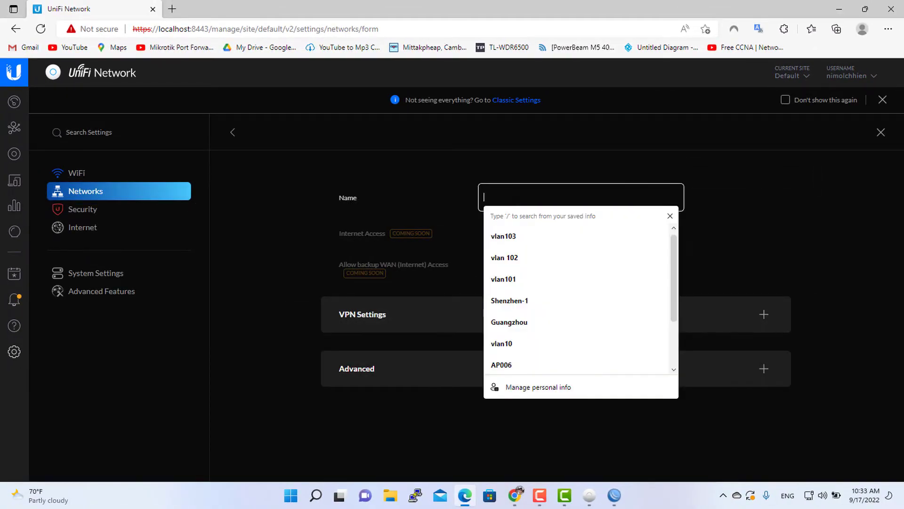
type("vlan")
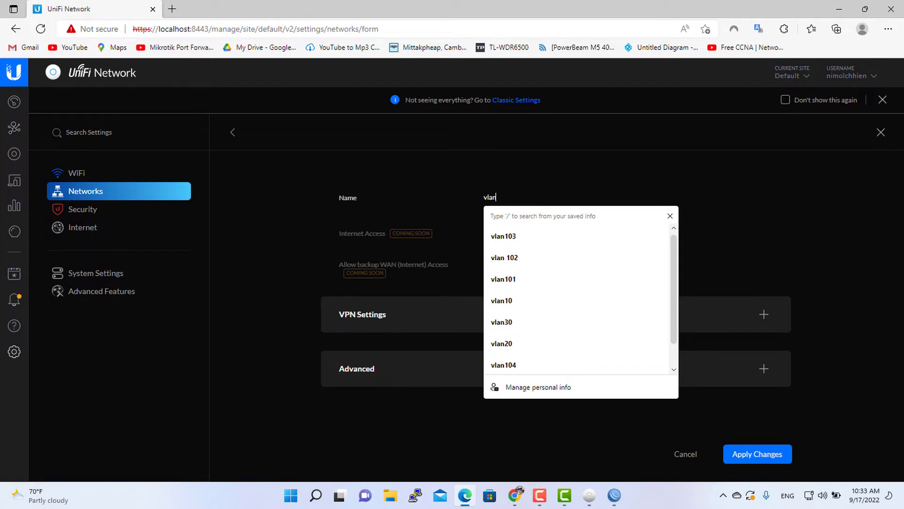
type("100")
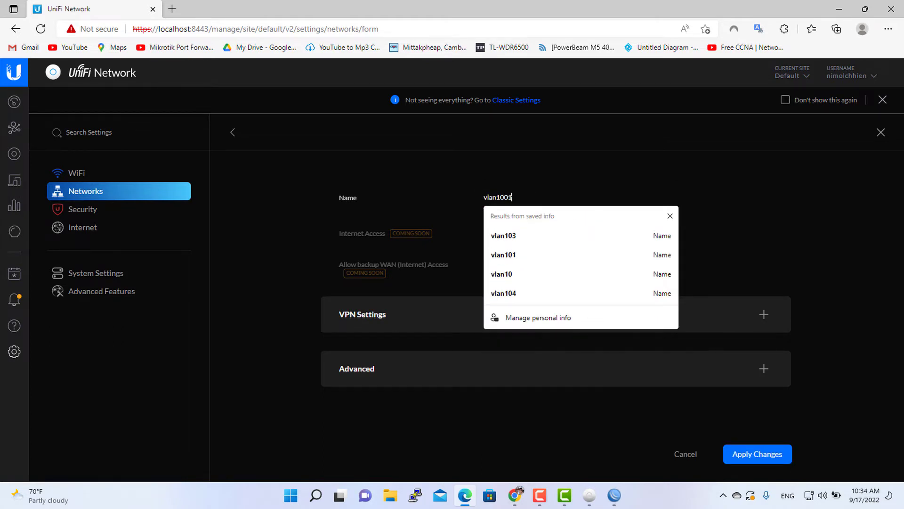
left_click(787, 188)
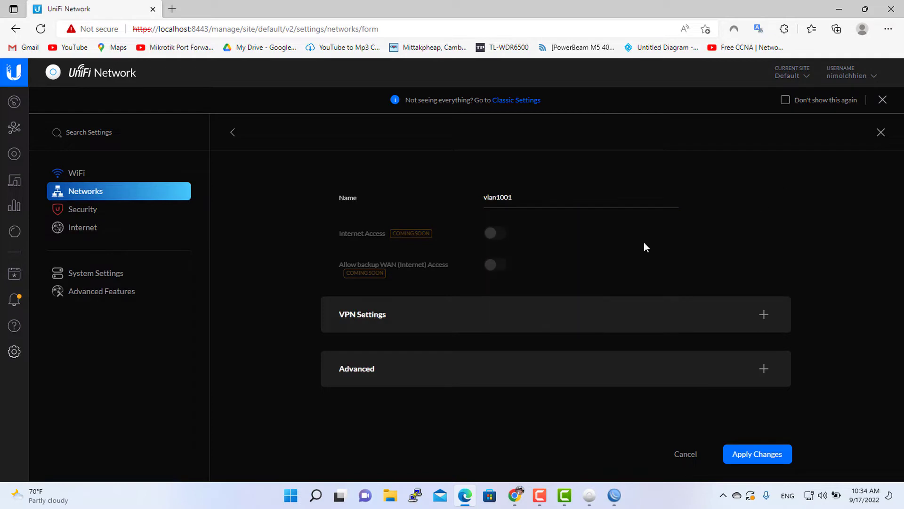
left_click(422, 382)
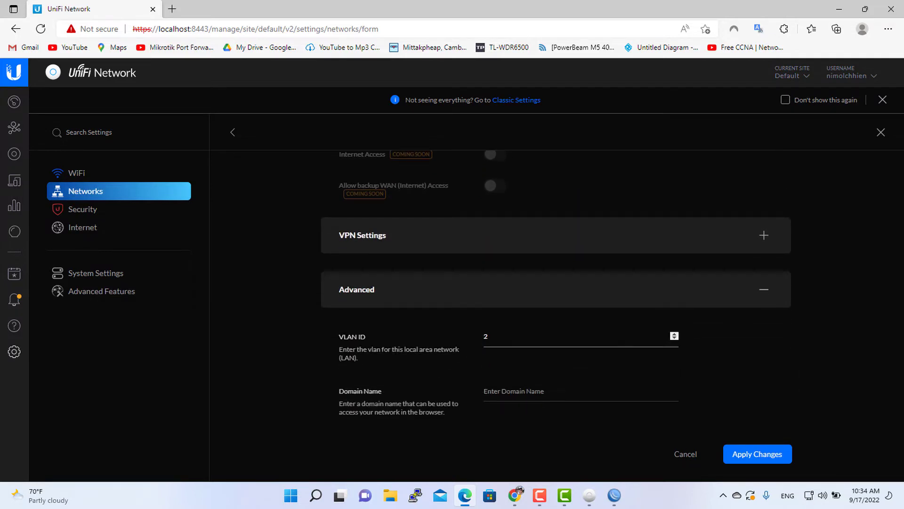
type("1001")
scroll(441, 285, "down", 2)
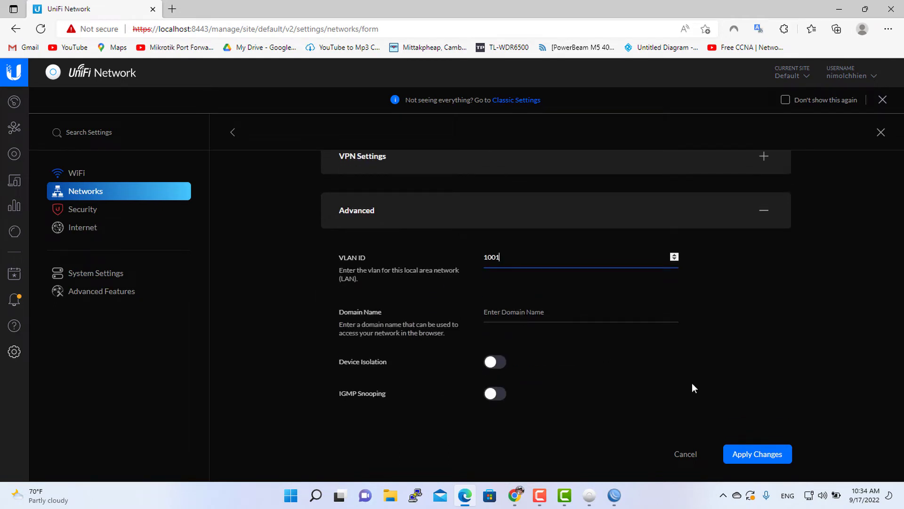
left_click(770, 461)
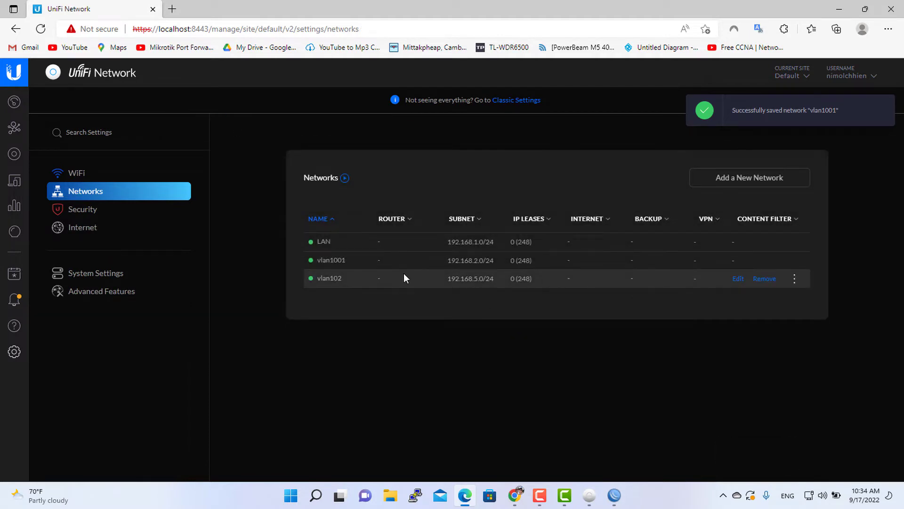
Edit the vlan102 network, renaming it vlan1002 with VLAN ID 1002, and apply the changes.
left_click(739, 279)
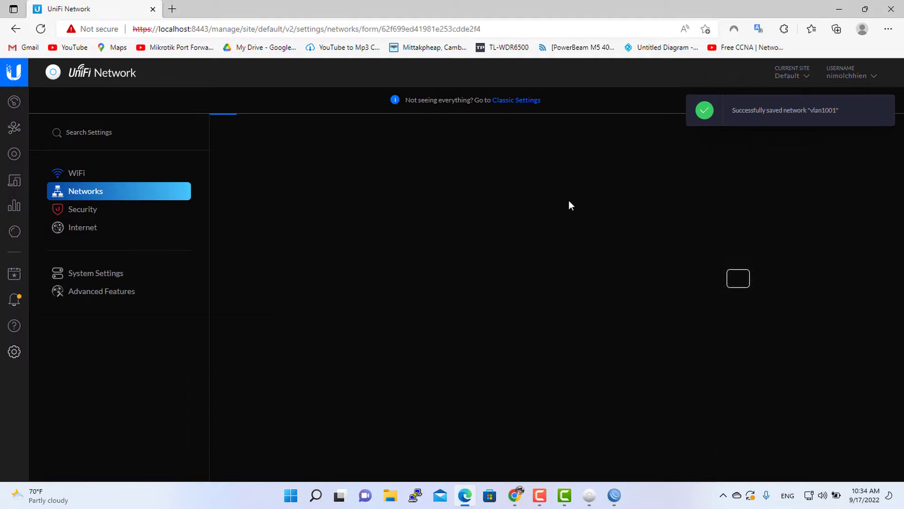
left_click(513, 194)
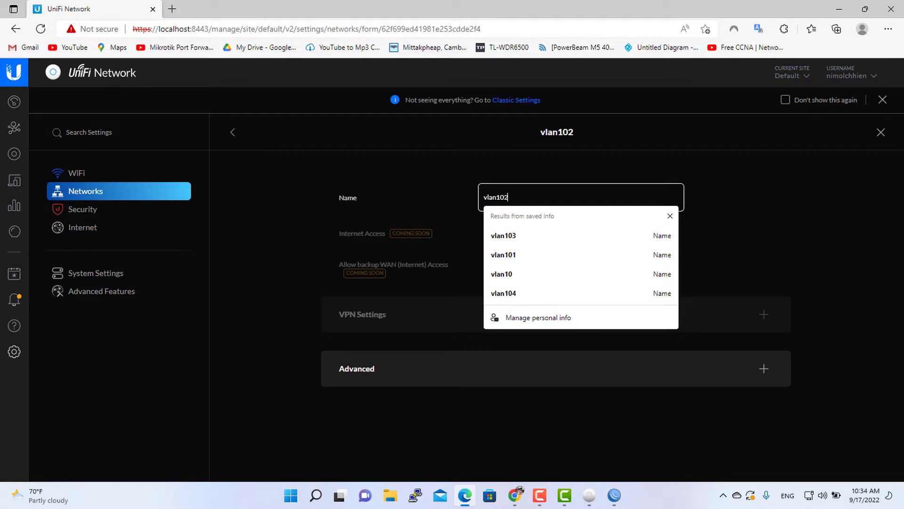
key("BackSpace")
type("0")
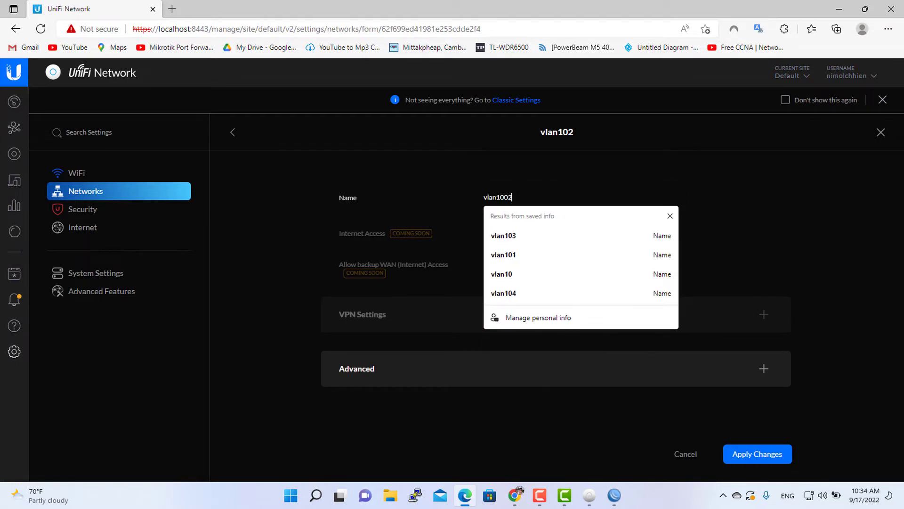
type("2")
left_click(796, 215)
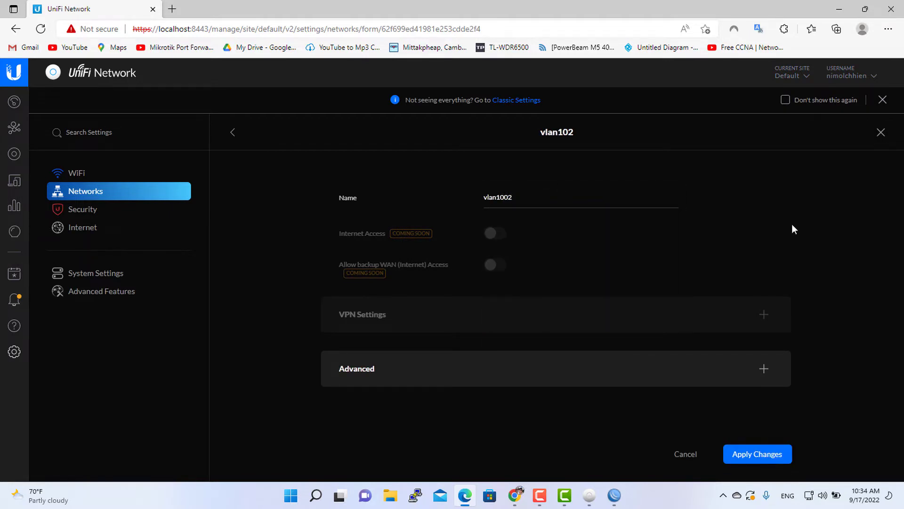
left_click(521, 369)
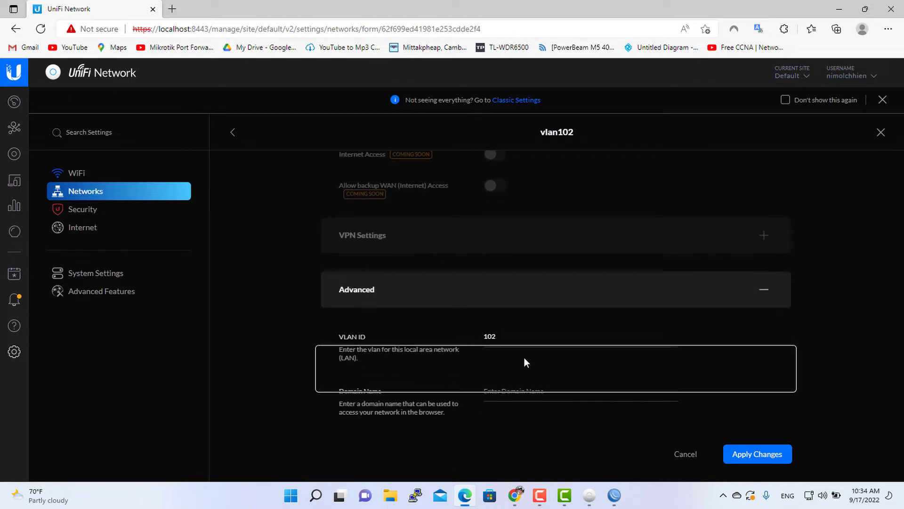
left_click(523, 335)
key("BackSpace")
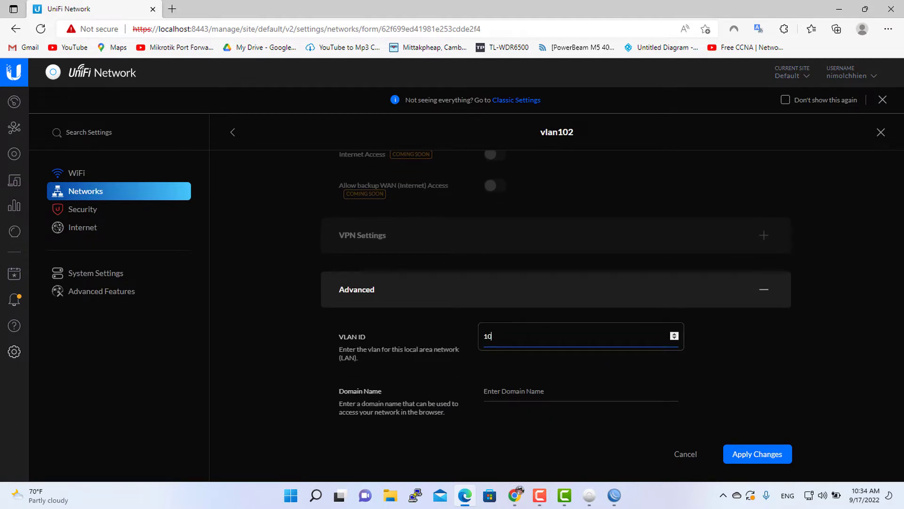
type("02")
left_click(764, 354)
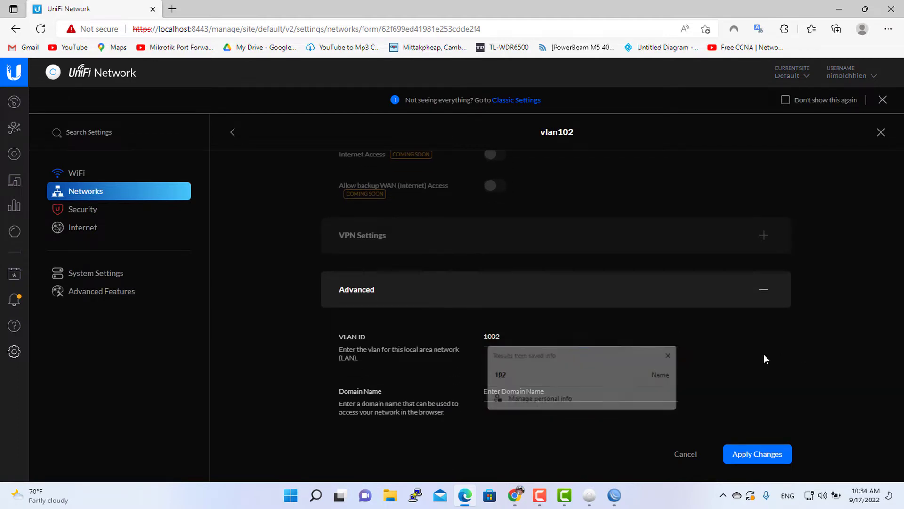
left_click(729, 452)
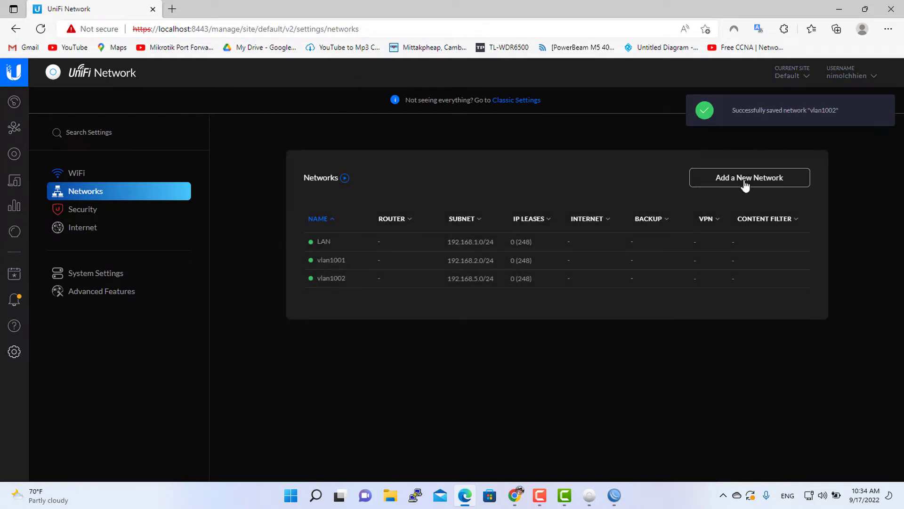
Add a new network named vlan1003.
left_click(768, 187)
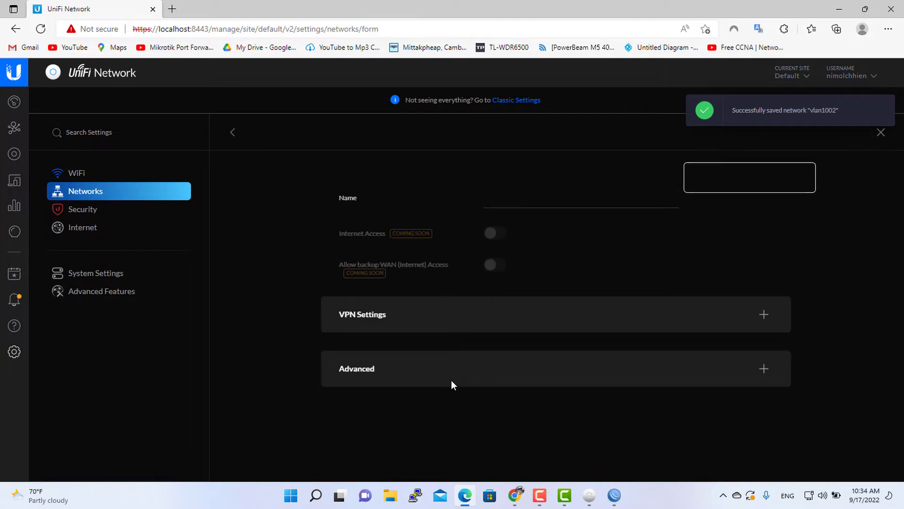
left_click(489, 206)
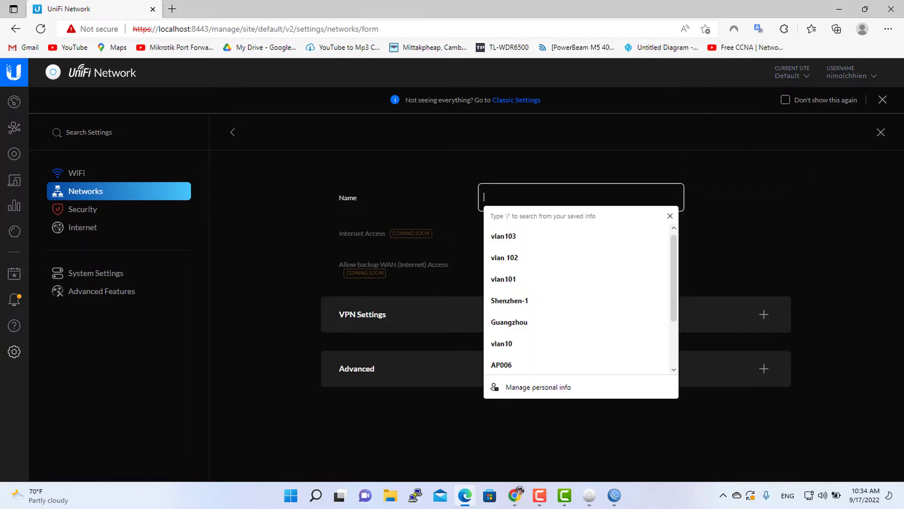
type("vlan1003")
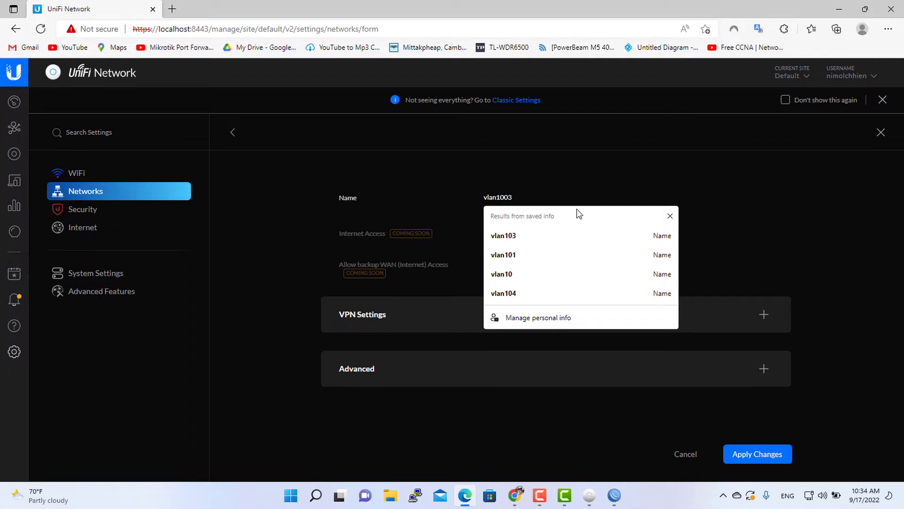
left_click(800, 205)
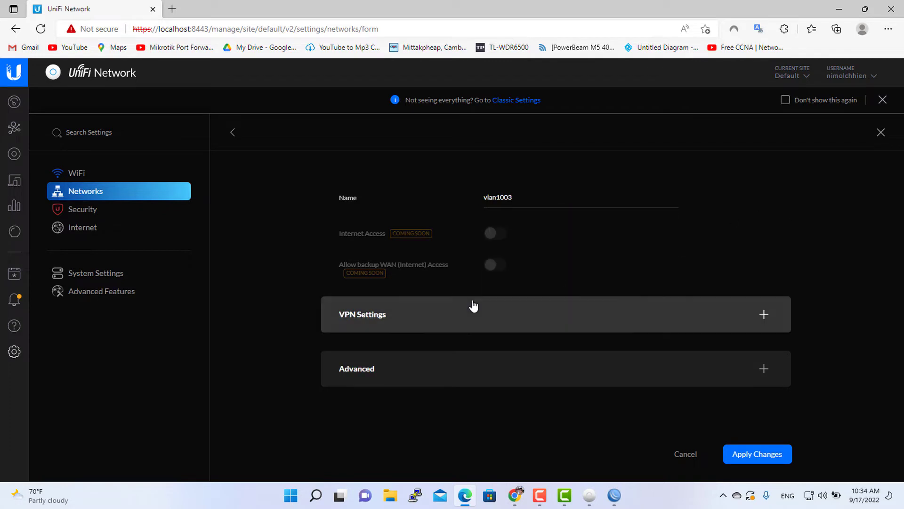
Set the new network's VLAN ID to 1003 in its advanced settings and apply the changes.
left_click(486, 311)
left_click(485, 310)
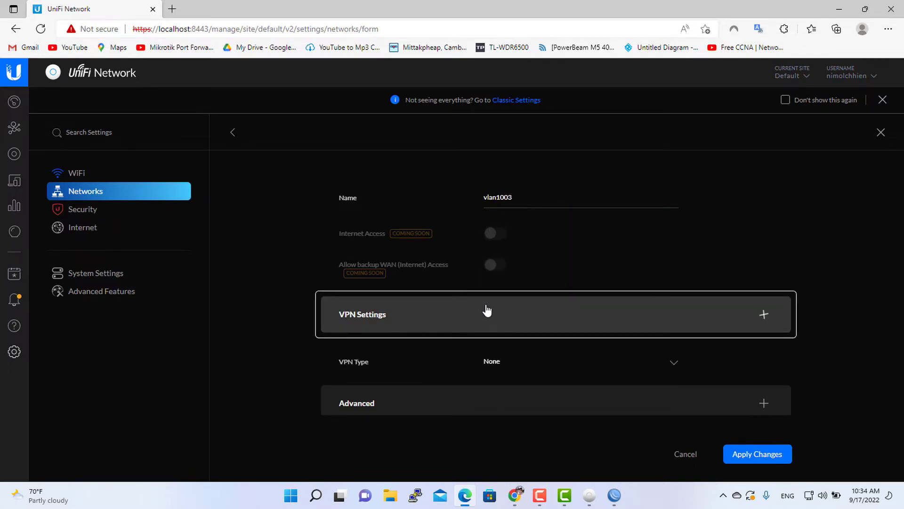
left_click(490, 375)
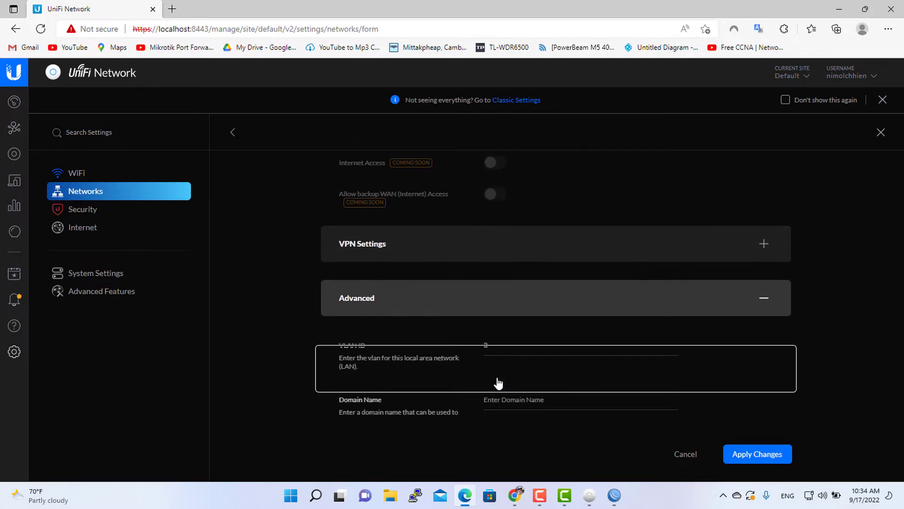
scroll(490, 377, "down", 1)
left_click(487, 297)
double_click(486, 297)
type("10")
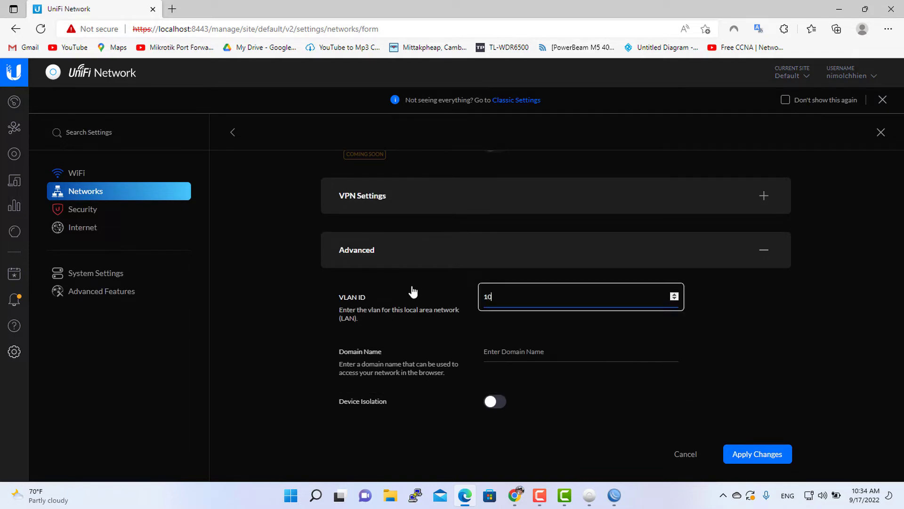
type("03")
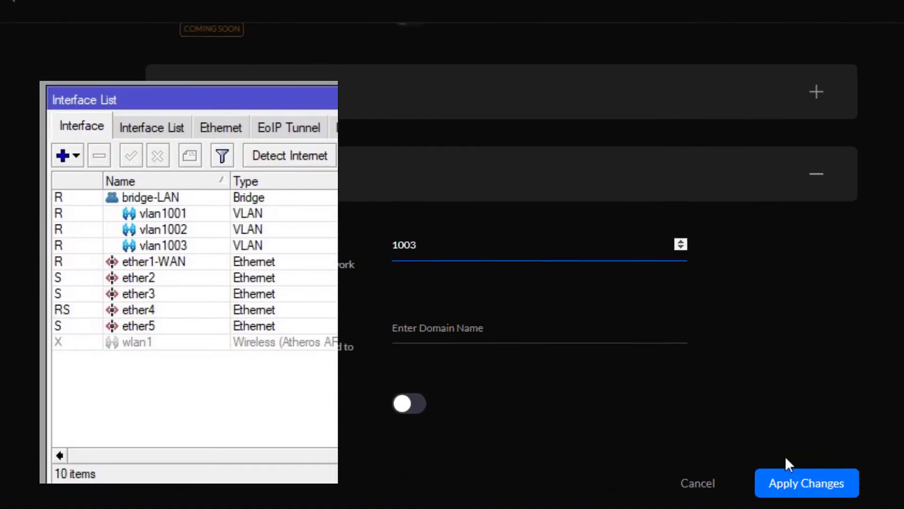
left_click(800, 481)
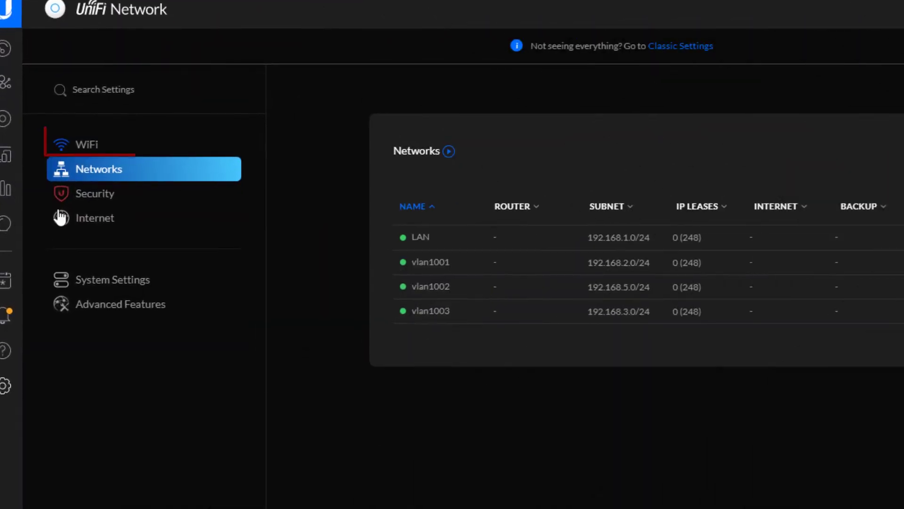
Switch to the WiFi settings and add a new WiFi network named AP1001.
left_click(78, 146)
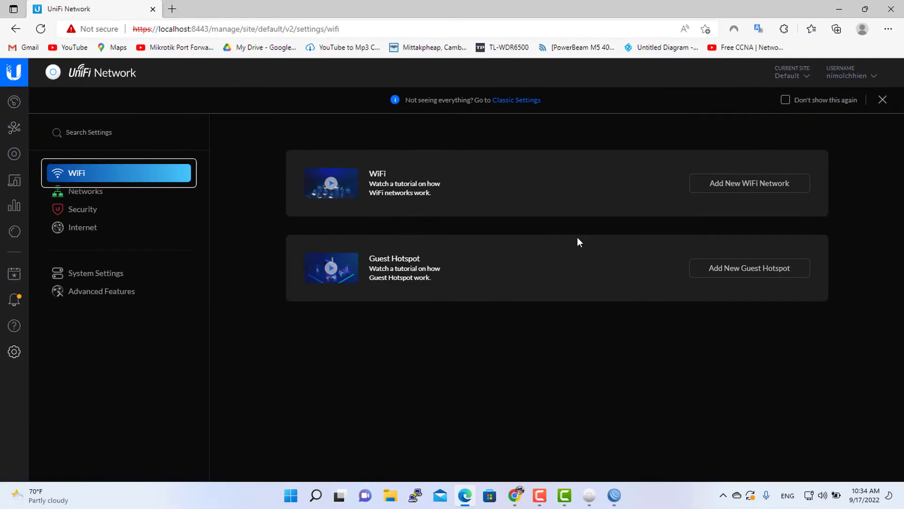
left_click(713, 189)
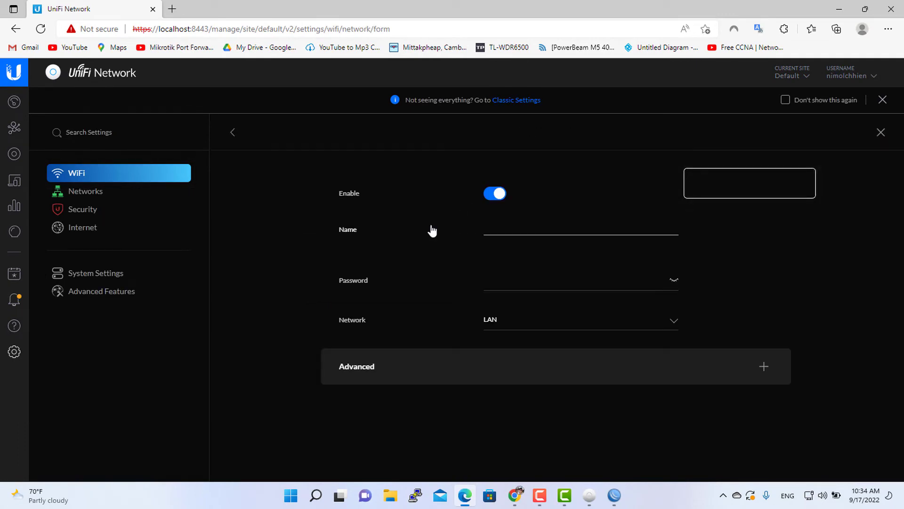
left_click(508, 231)
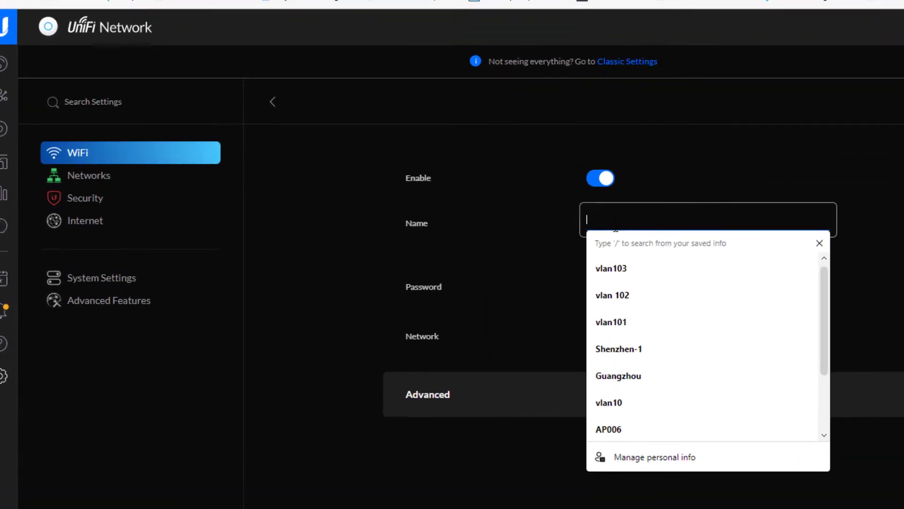
type("A")
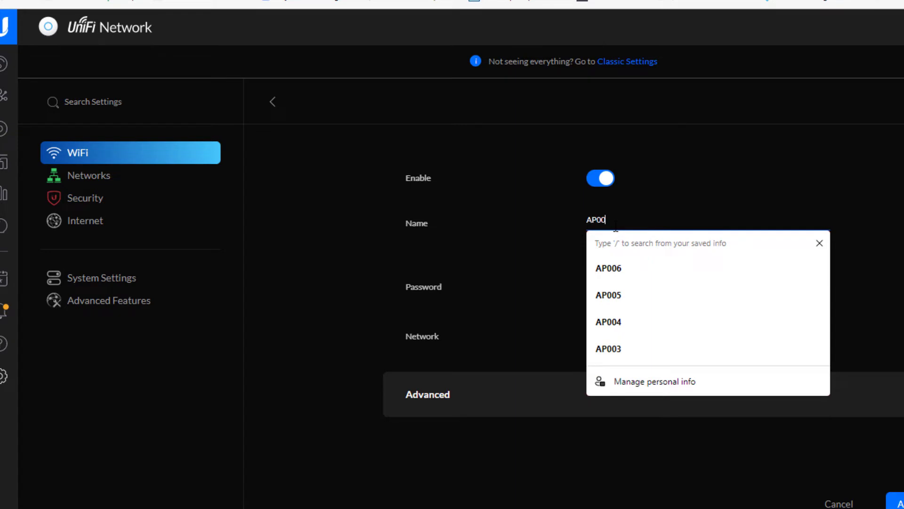
type("P1001")
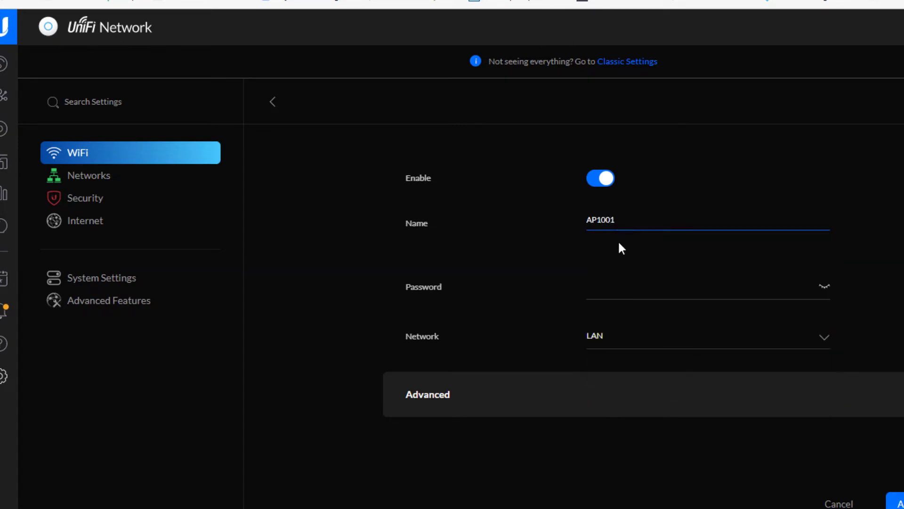
Enter the WiFi network's password.
left_click(633, 289)
left_click(824, 286)
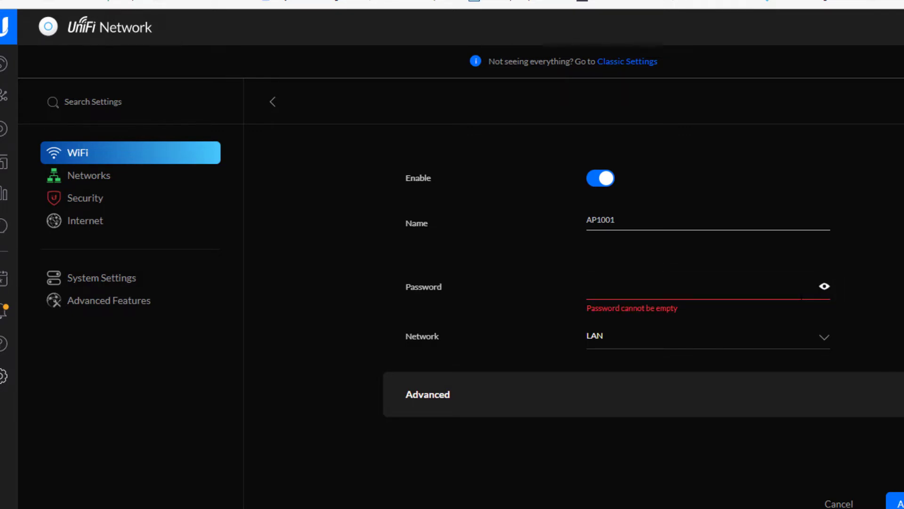
type("11")
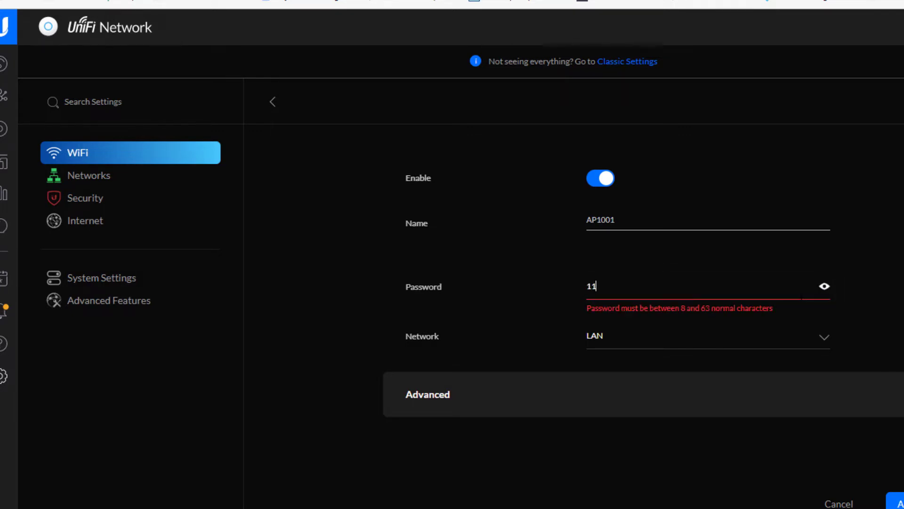
type("223344")
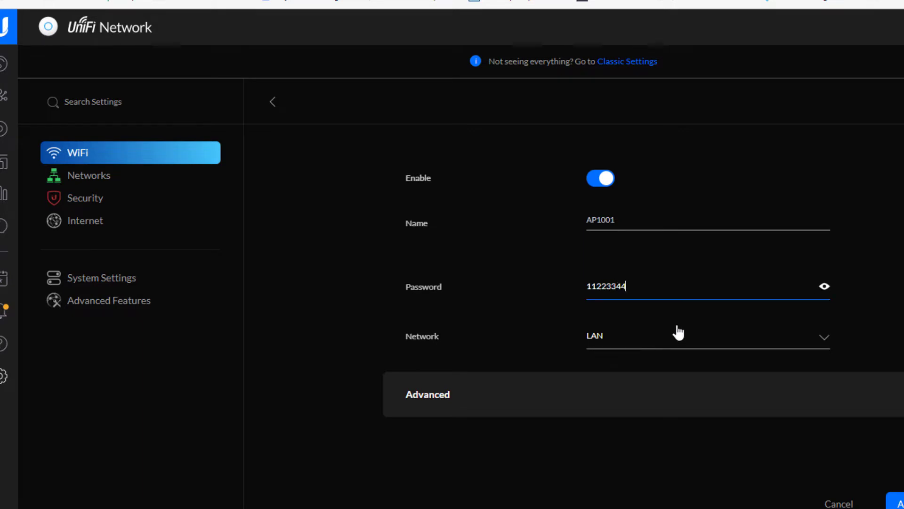
Assign the WiFi network to the vlan1001 network.
left_click(678, 334)
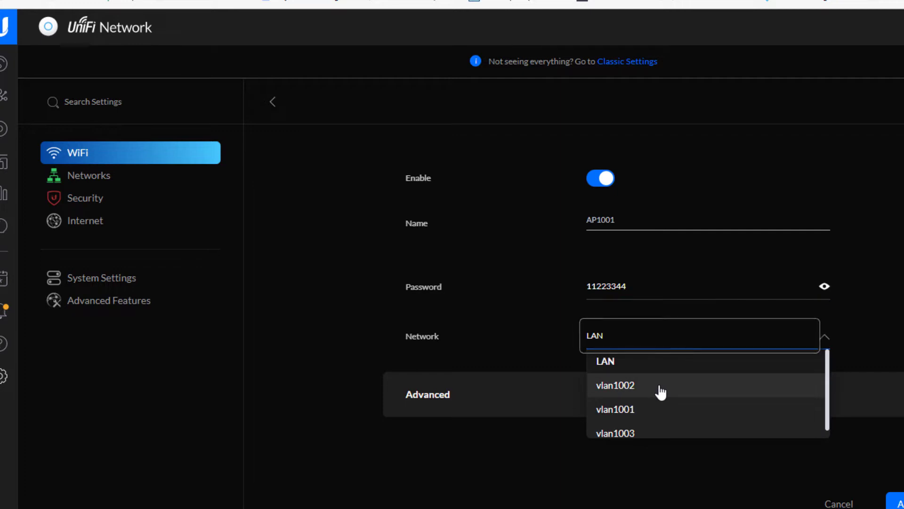
left_click(658, 411)
left_click(657, 407)
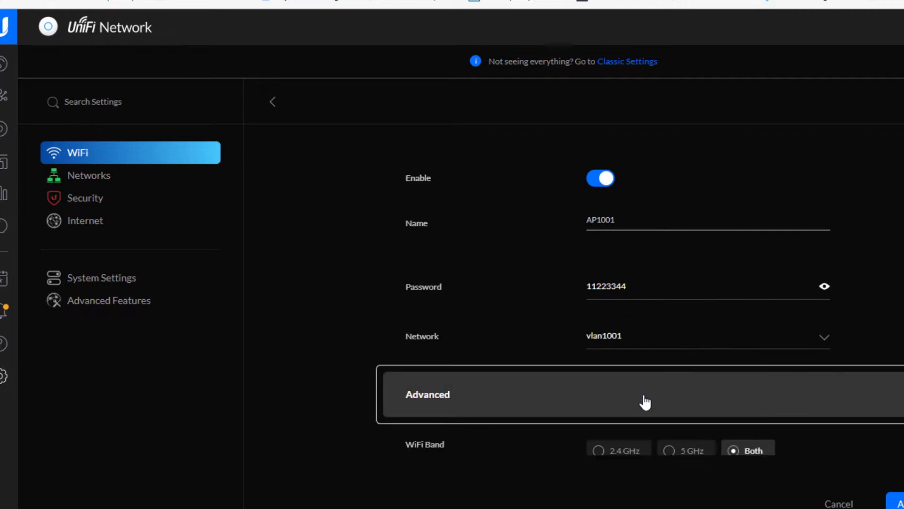
Try the 2.4 GHz and 5 GHz WiFi bands before selecting Both.
scroll(658, 398, "down", 5)
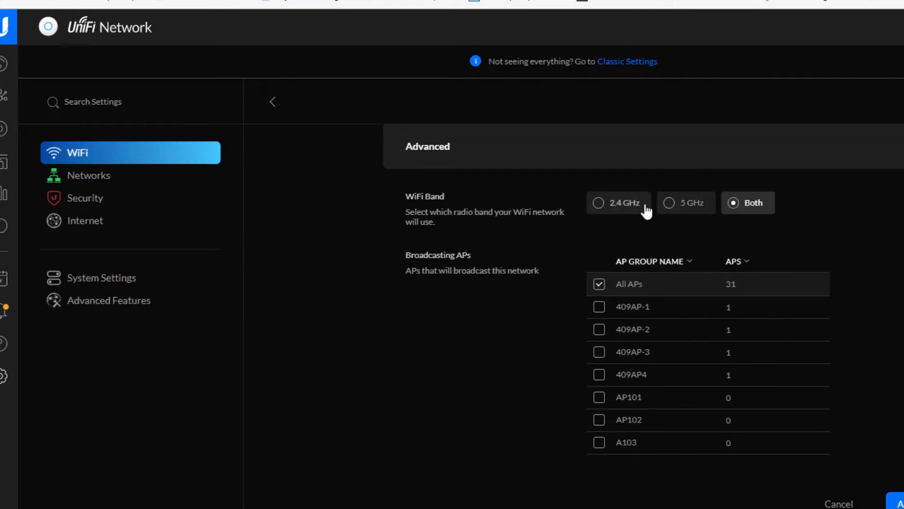
left_click(599, 204)
left_click(667, 203)
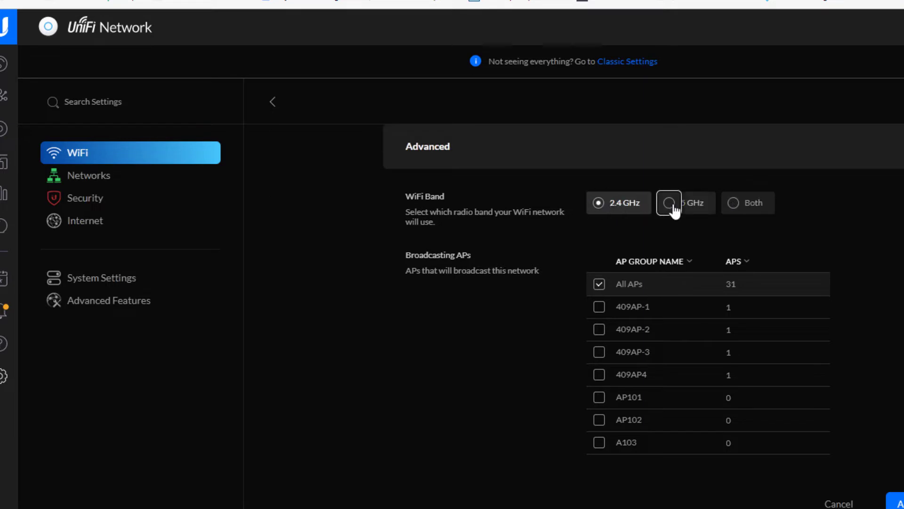
left_click(736, 205)
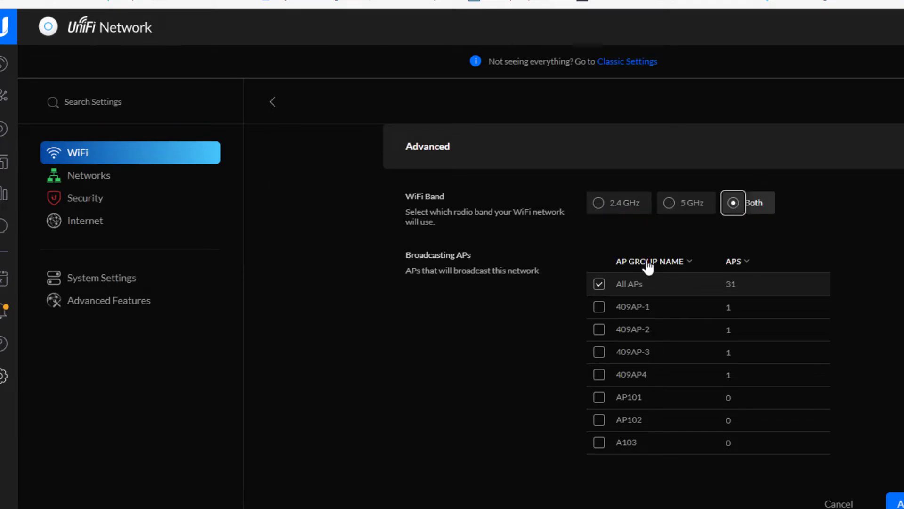
Toggle the 409AP-1 and 409AP-2 broadcasting AP groups on and off.
left_click(600, 309)
left_click(599, 331)
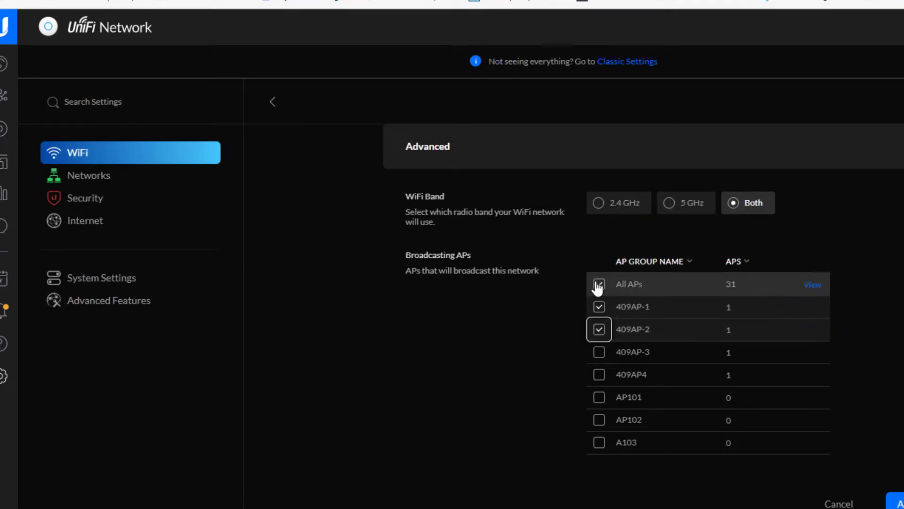
left_click(600, 307)
left_click(598, 330)
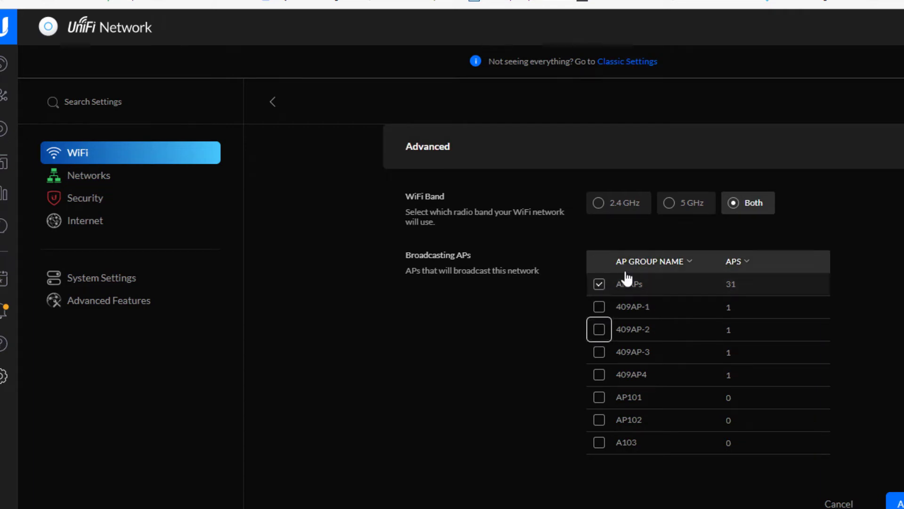
scroll(729, 372, "down", 3)
left_click(612, 388)
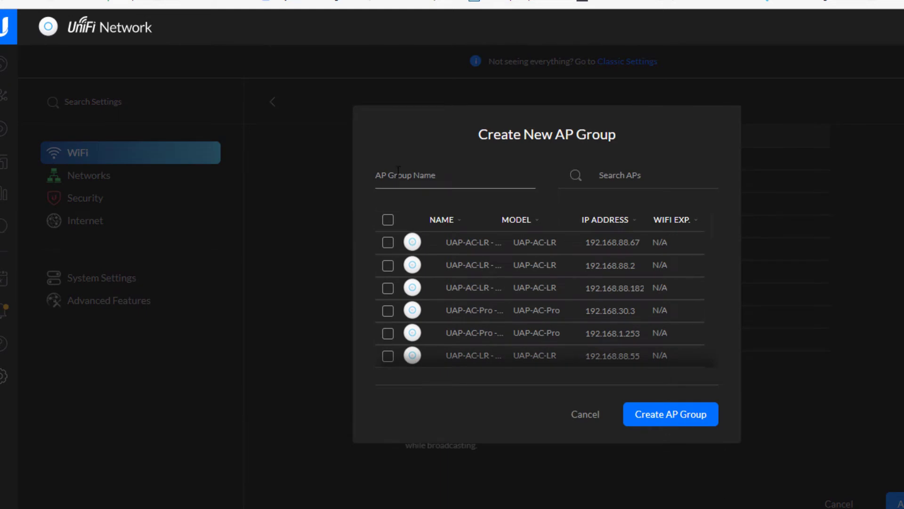
left_click(401, 177)
left_click(669, 171)
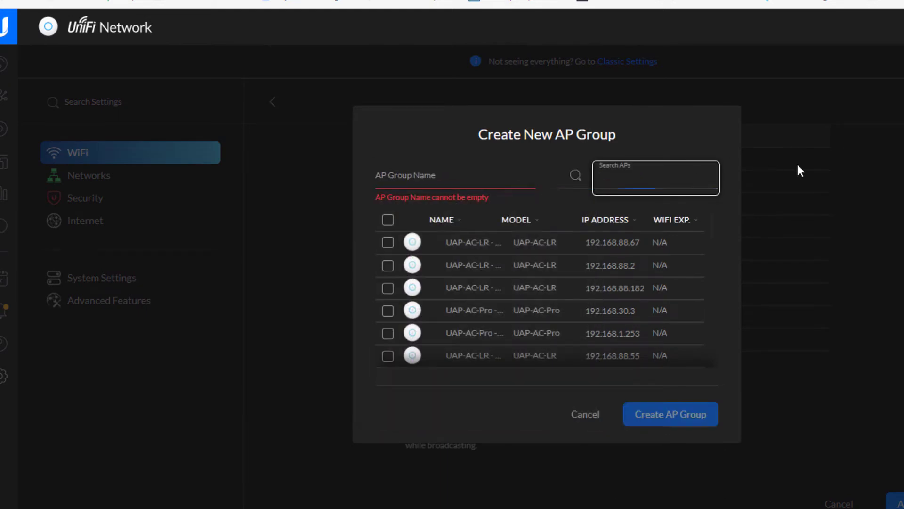
left_click(796, 162)
Apply the changes to save the AP1001 WiFi network.
scroll(665, 396, "up", 3)
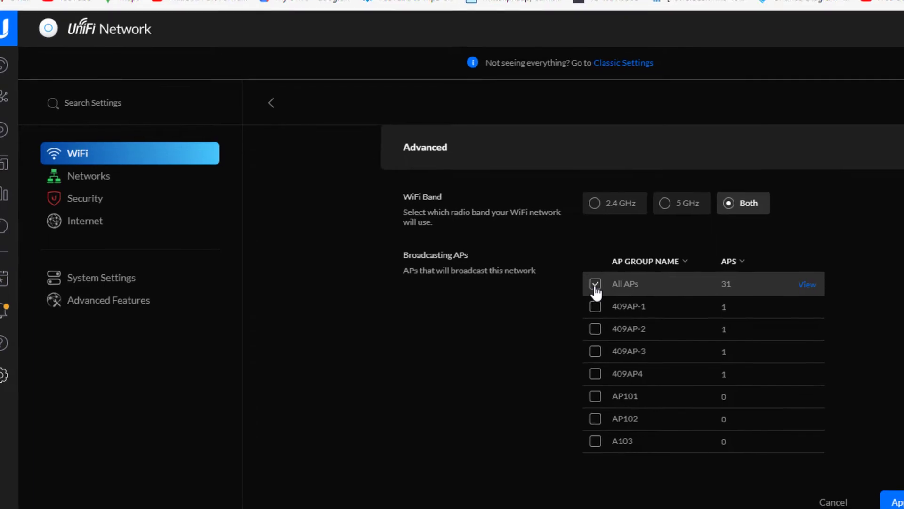
left_click(759, 453)
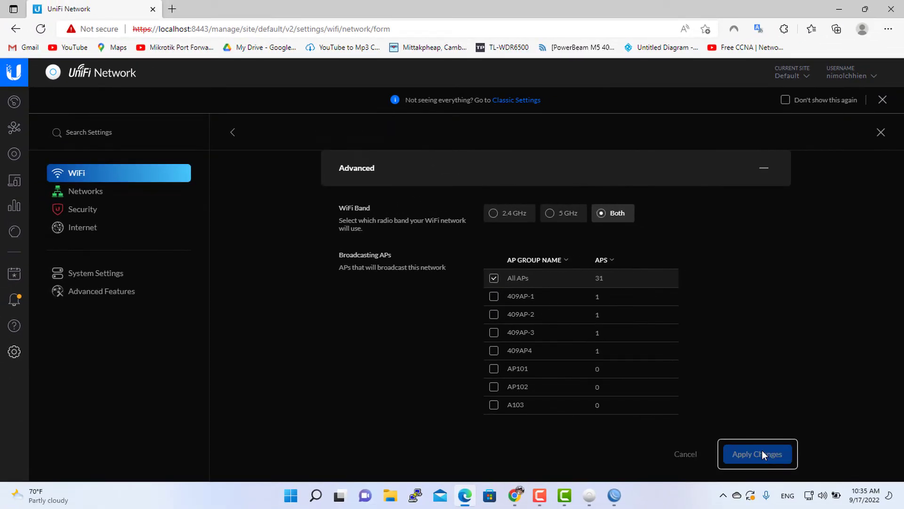
right_click(750, 177)
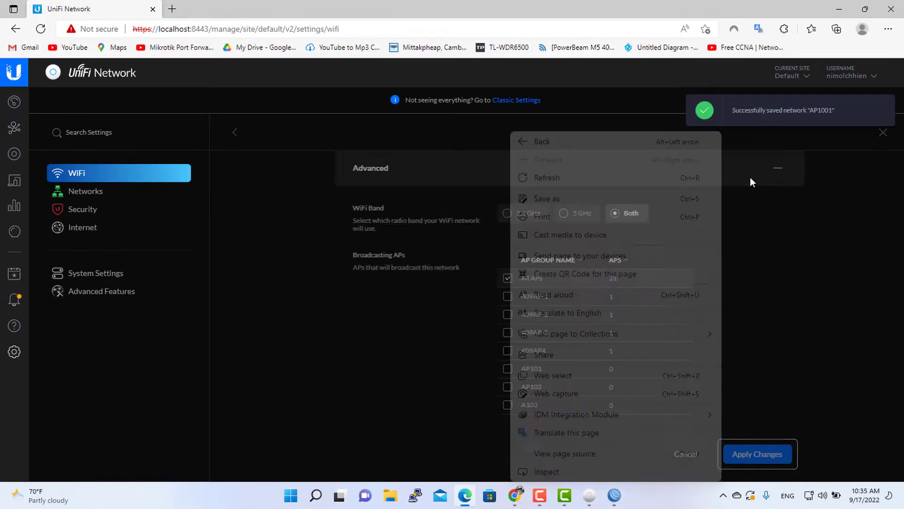
left_click(811, 391)
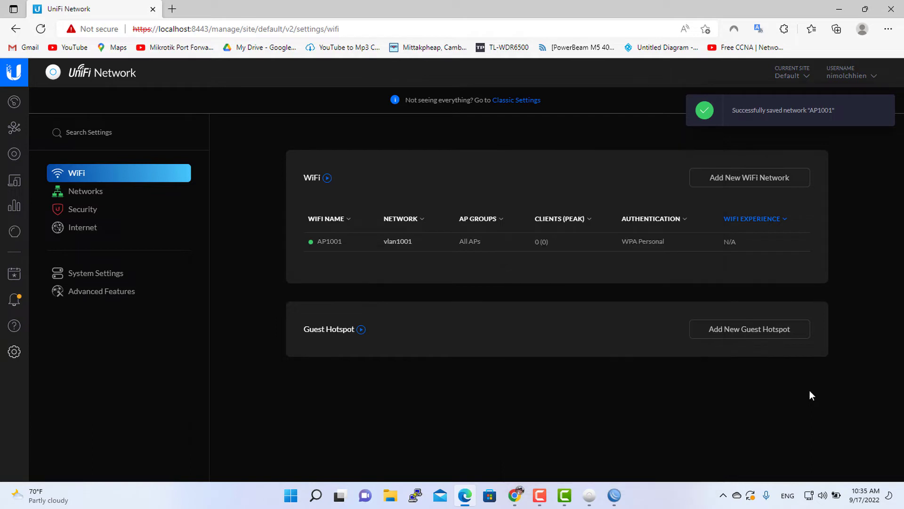
Start a new WiFi network and name it AP1002.
left_click(749, 178)
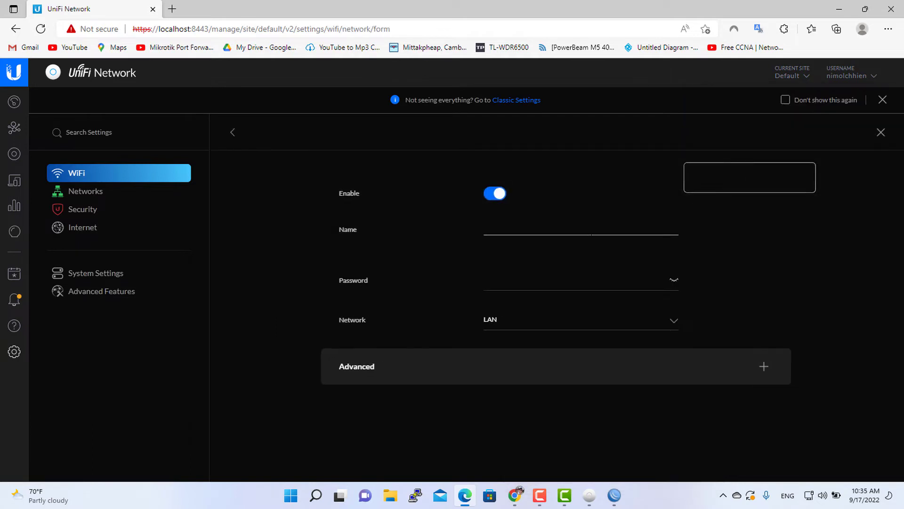
left_click(591, 229)
type("A")
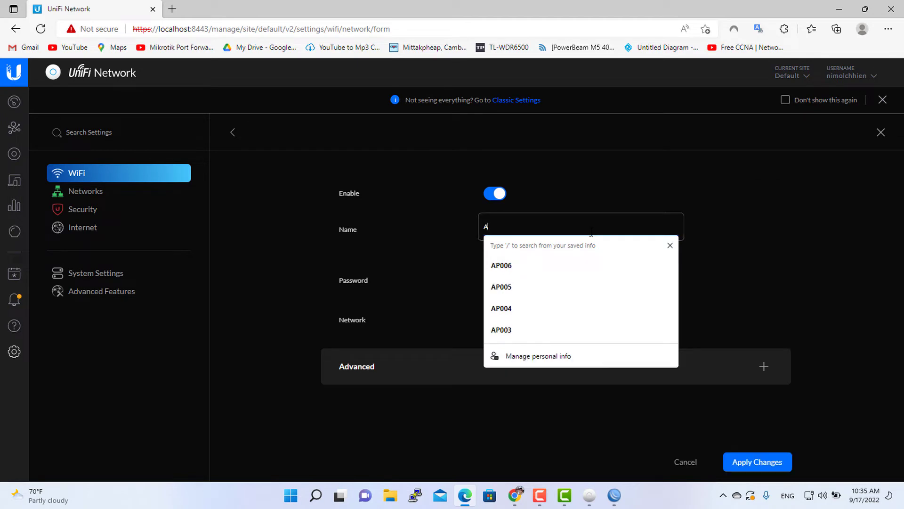
type("P")
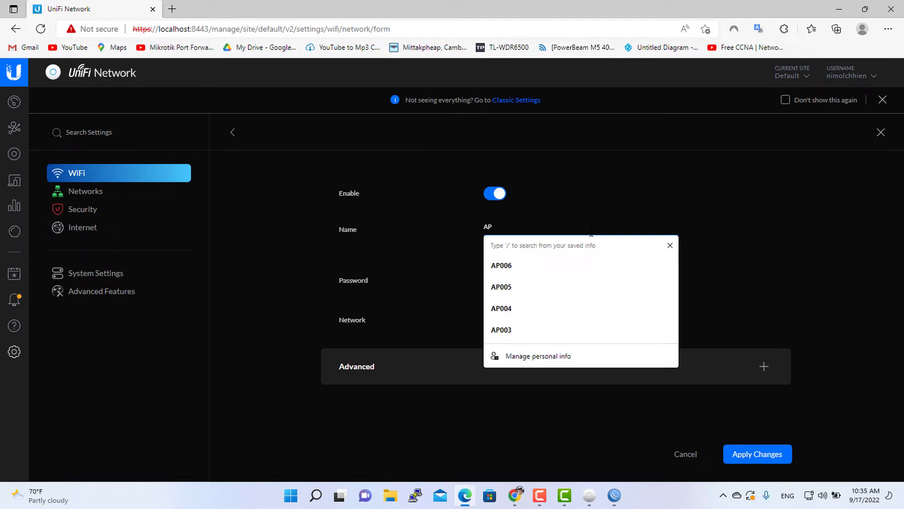
type("1002")
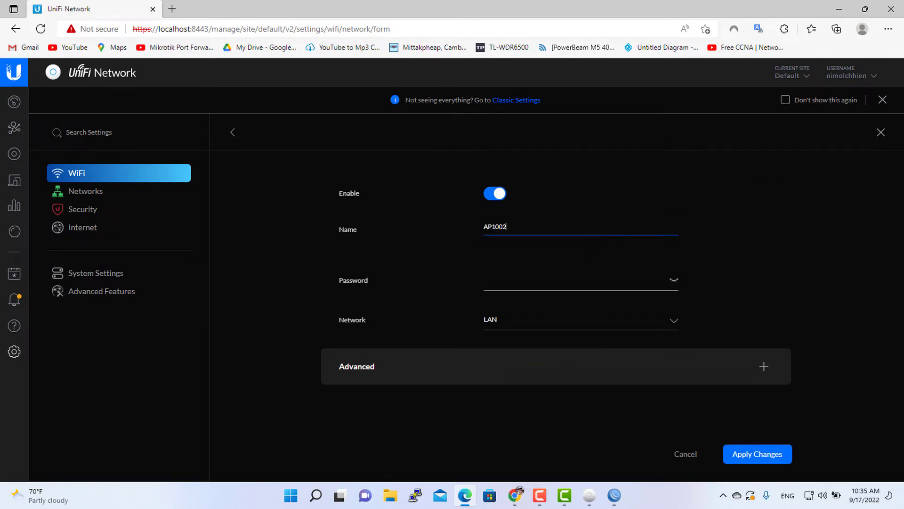
Enter the WiFi password for AP1002.
left_click(596, 283)
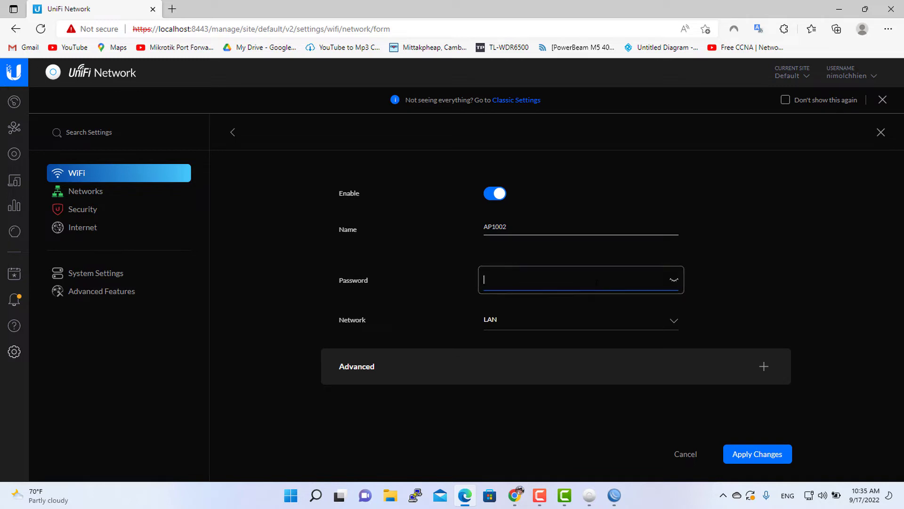
left_click(677, 279)
left_click(652, 286)
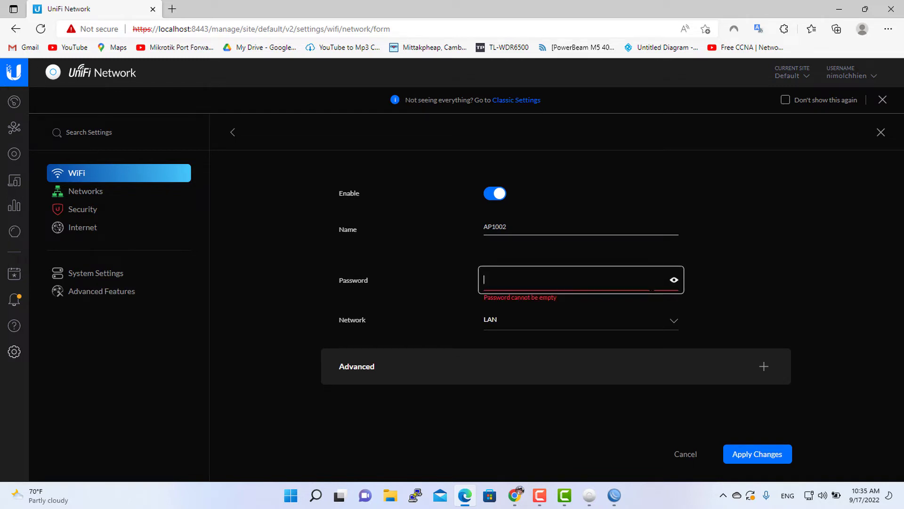
type("11223344")
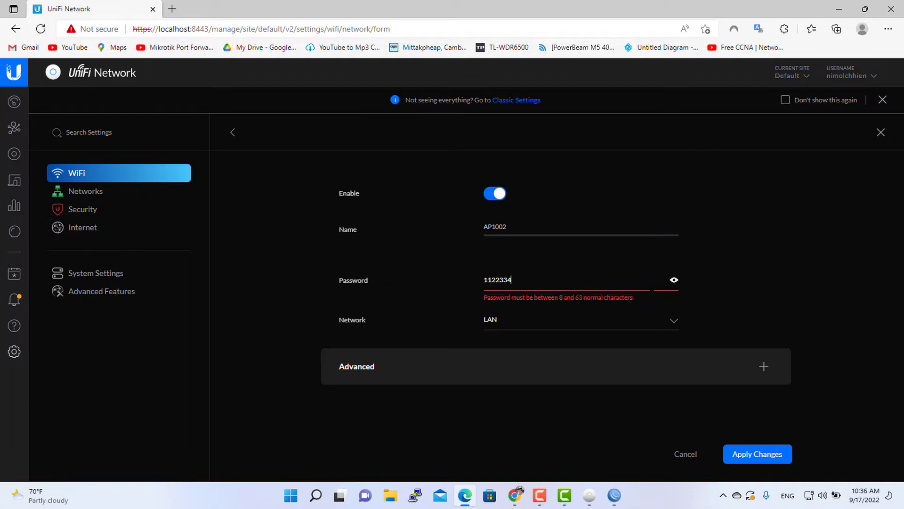
Assign AP1002 to the vlan1002 network and apply the changes to save it.
left_click(511, 317)
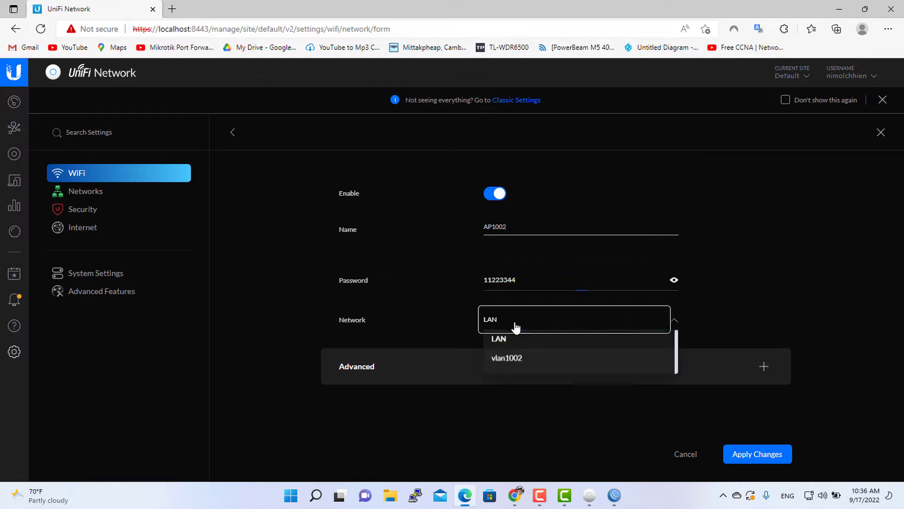
left_click(518, 362)
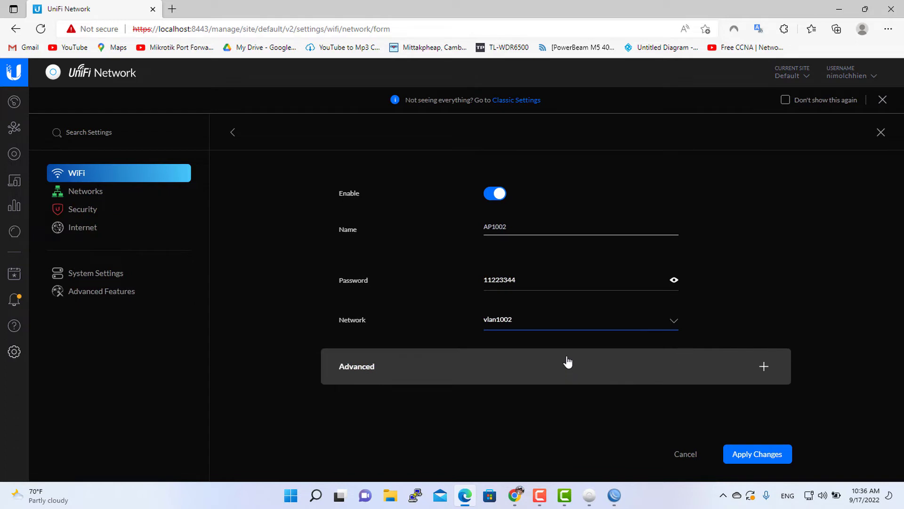
left_click(548, 376)
scroll(560, 363, "down", 5)
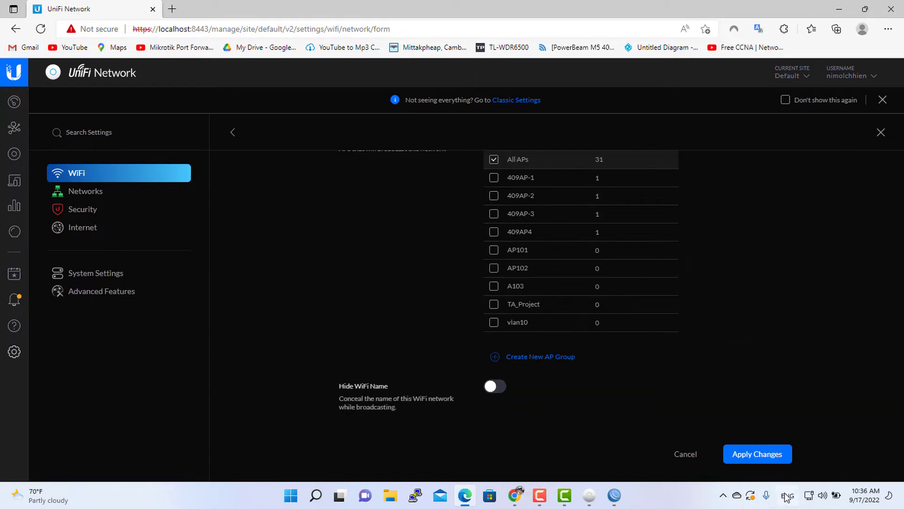
left_click(744, 456)
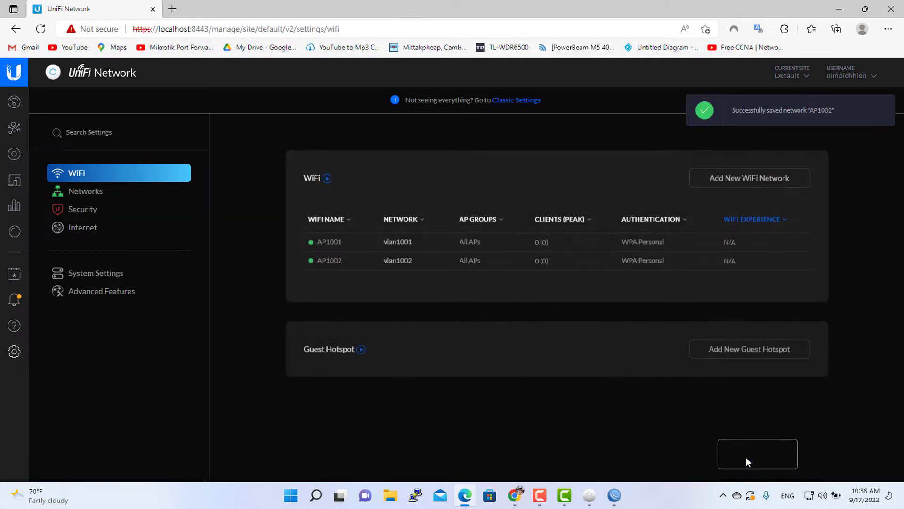
Start another new WiFi network and name it AP1003.
left_click(763, 177)
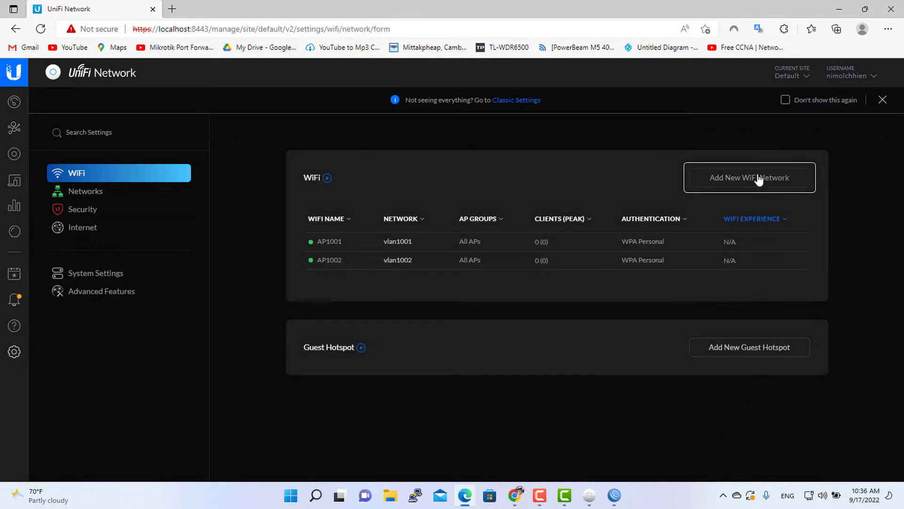
left_click(527, 225)
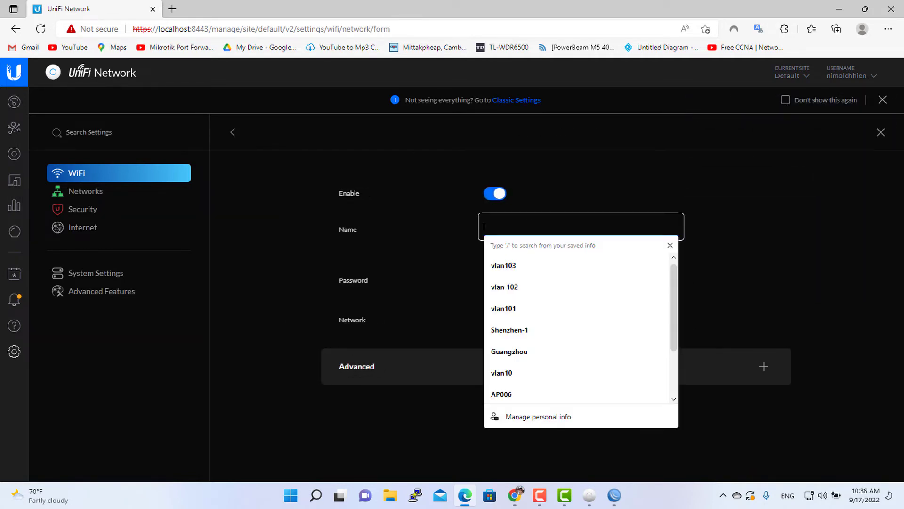
type("AP")
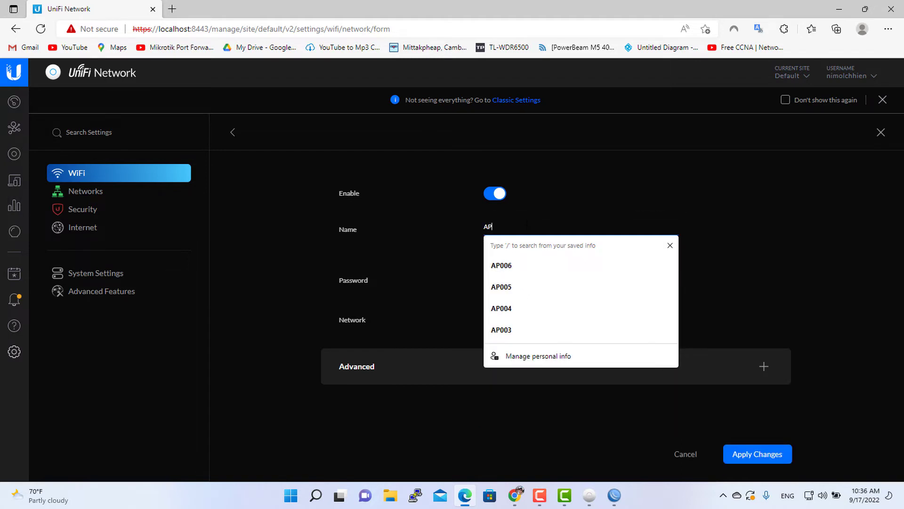
type("1003")
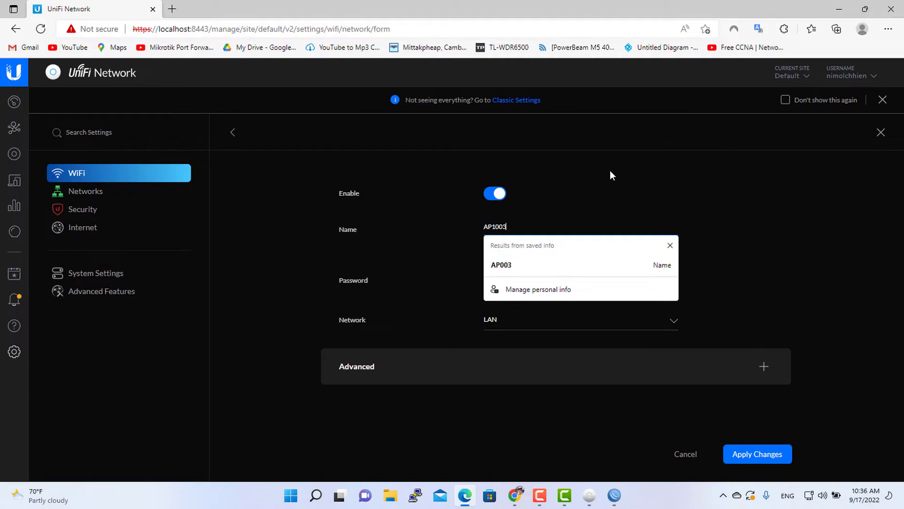
Enter the WiFi password for AP1003.
key("Escape")
key("Tab")
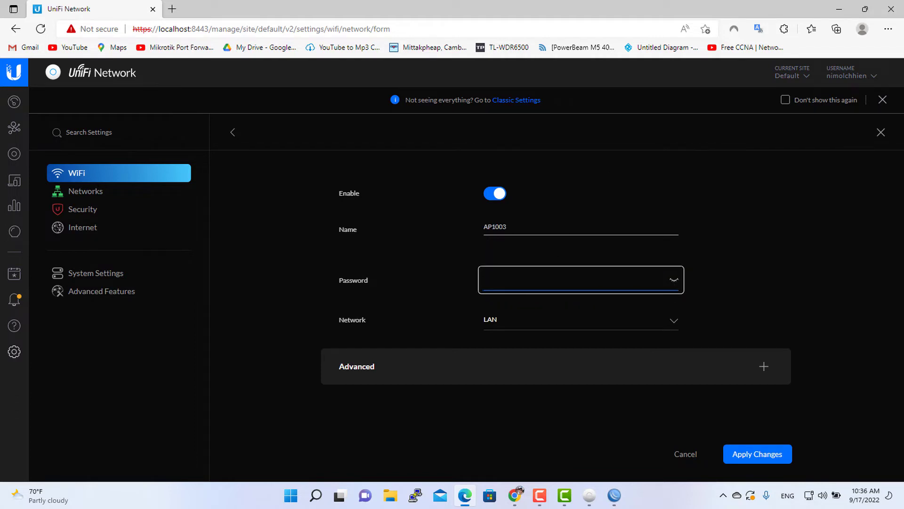
type("••••")
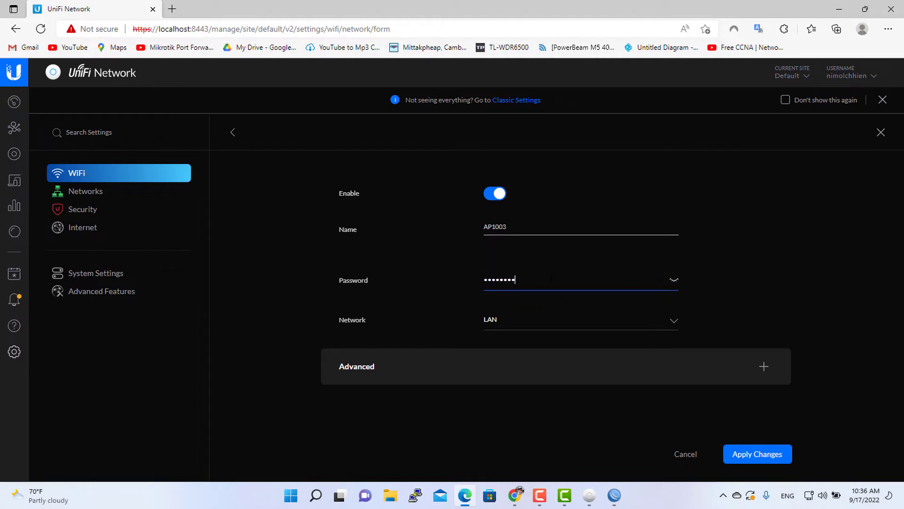
Assign AP1003 to the vlan1003 network and apply the changes to save it.
left_click(561, 321)
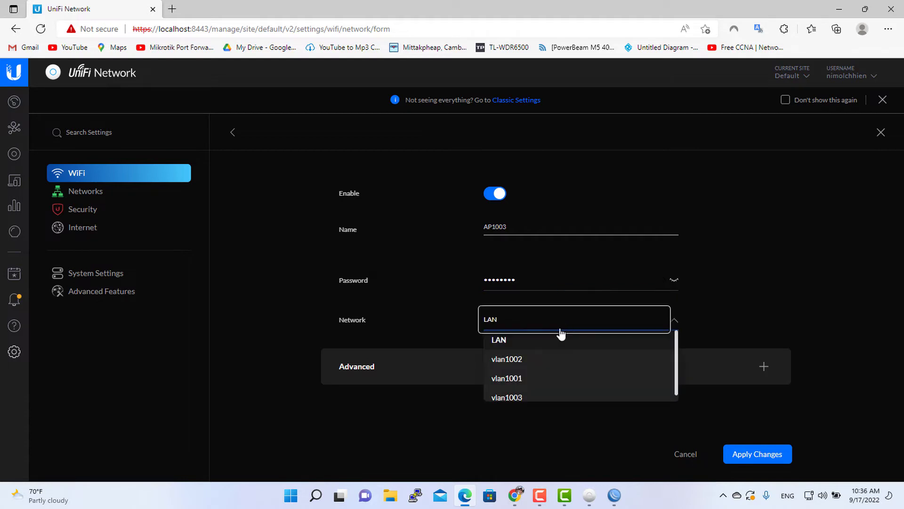
left_click(540, 398)
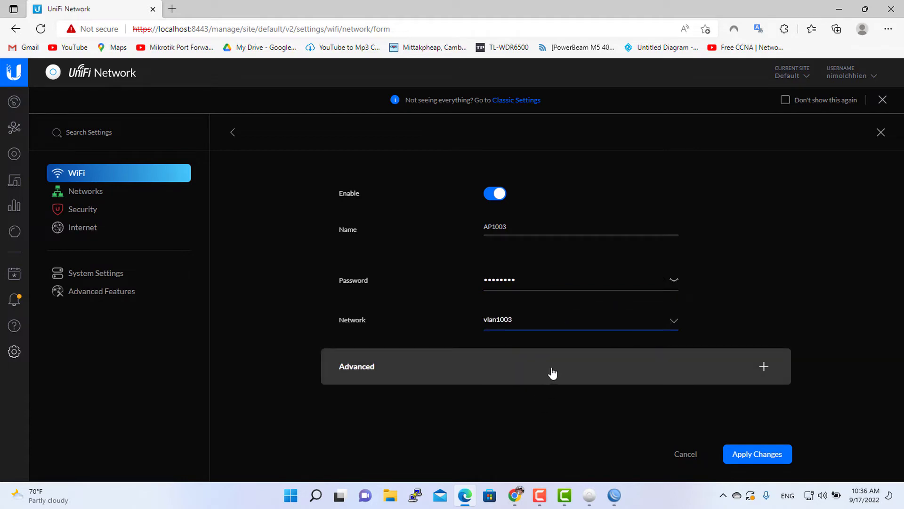
left_click(553, 373)
scroll(556, 367, "down", 5)
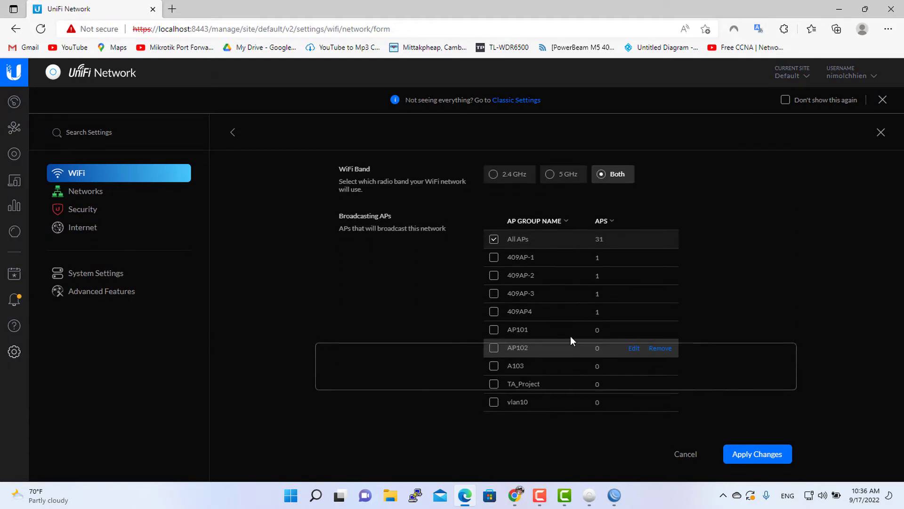
scroll(570, 335, "down", 4)
left_click(746, 456)
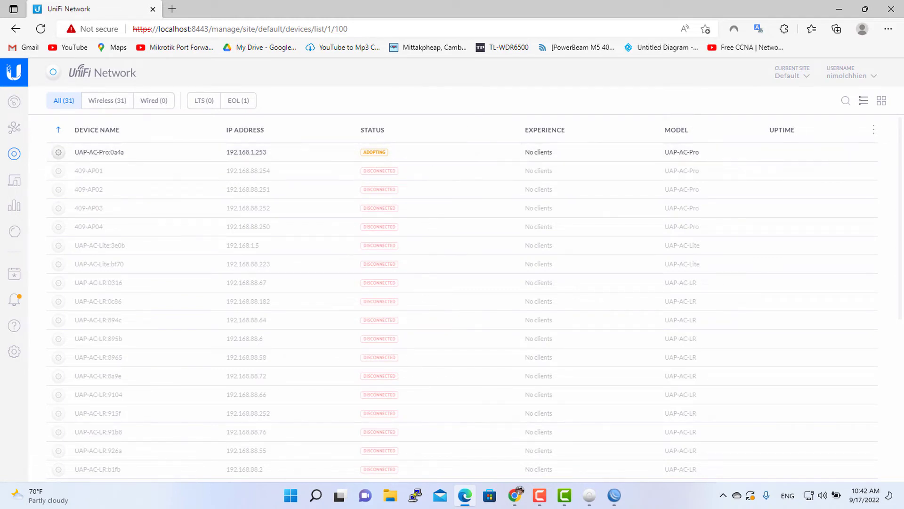
Compare the WiFi network list with the MikroTik VLAN interfaces and their VLAN IDs.
left_click(13, 354)
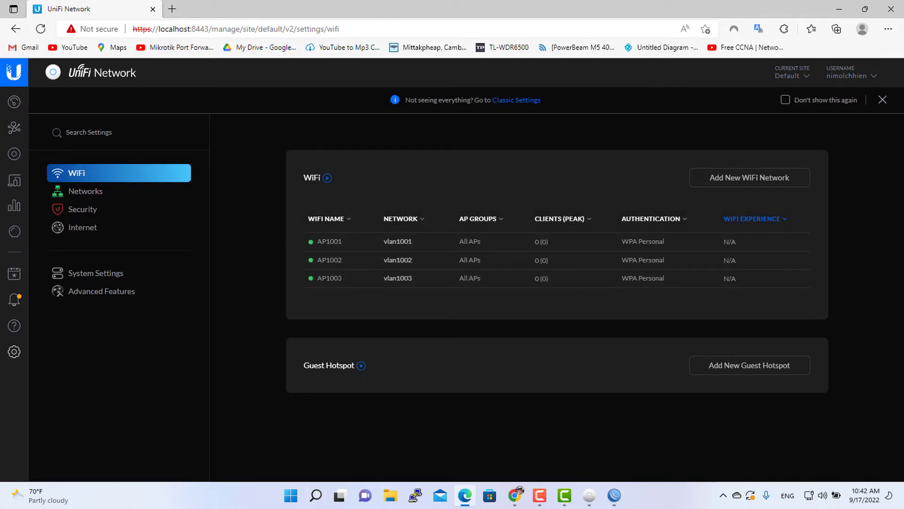
left_click(616, 498)
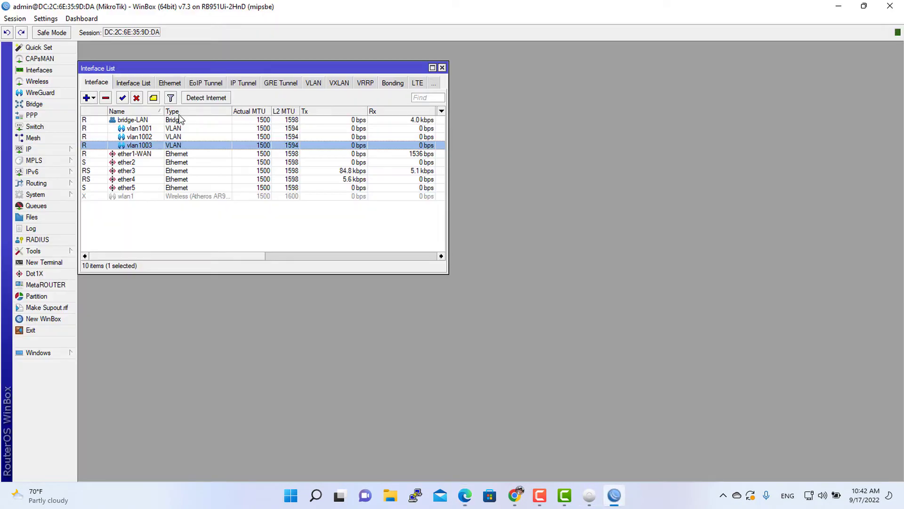
left_click(181, 129)
left_click(182, 136)
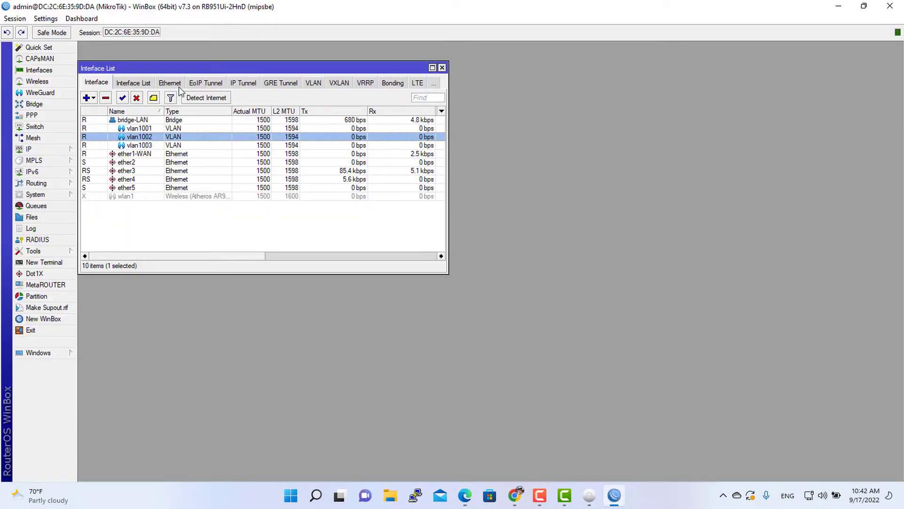
left_click(317, 86)
left_click(166, 137)
left_click(156, 123)
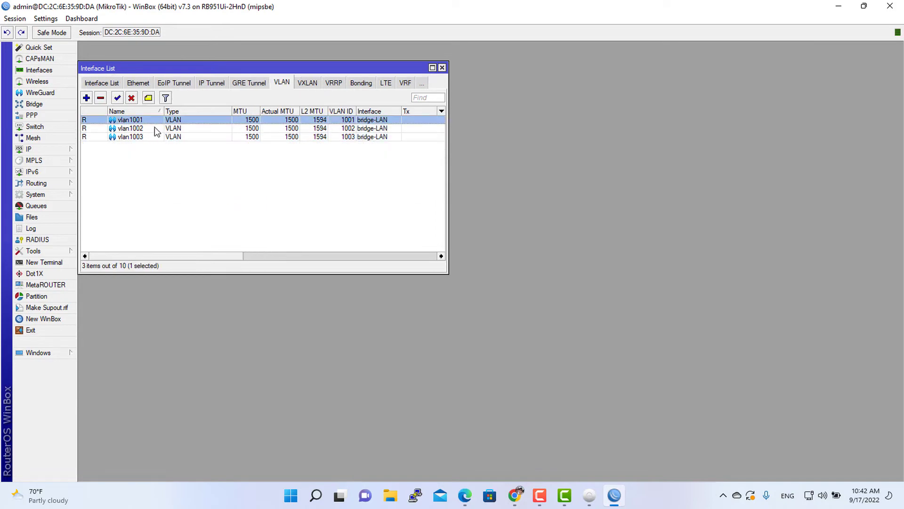
left_click(158, 130)
left_click(444, 69)
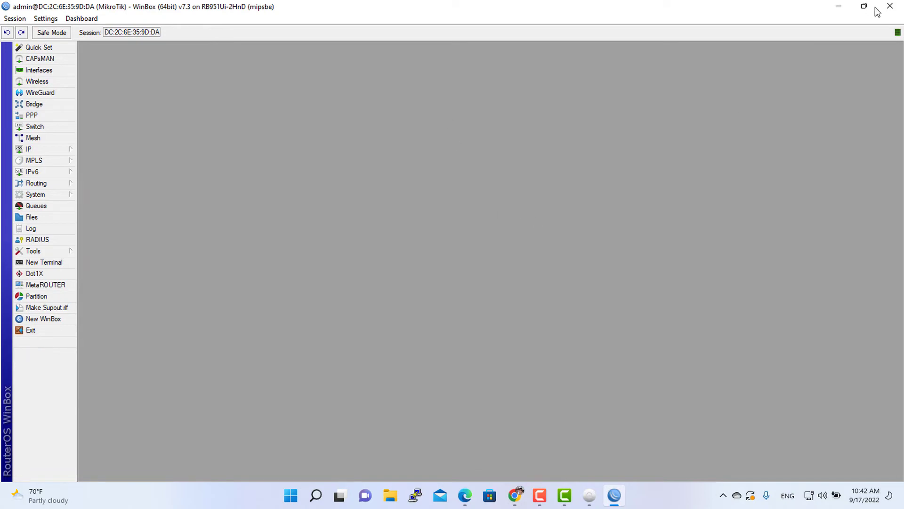
left_click(839, 6)
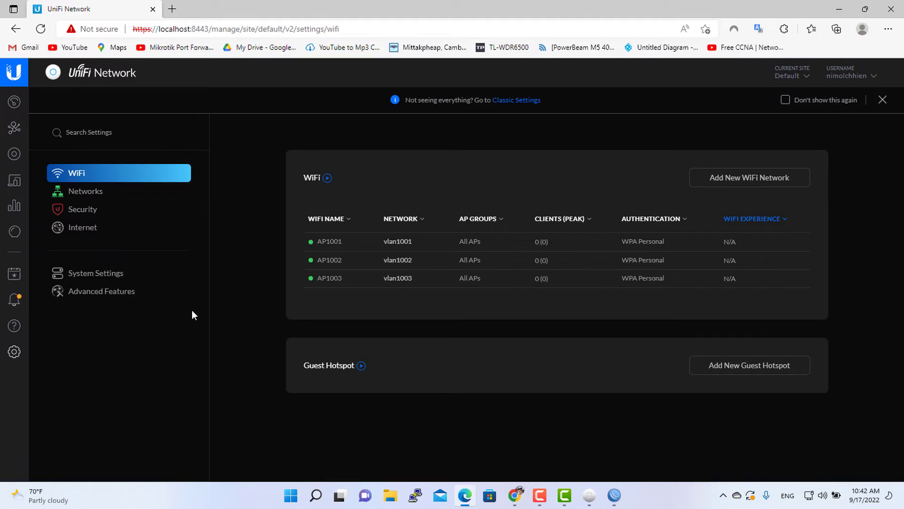
Inspect the details of the adopted UAP-AC-Pro access point in the device list.
left_click(12, 156)
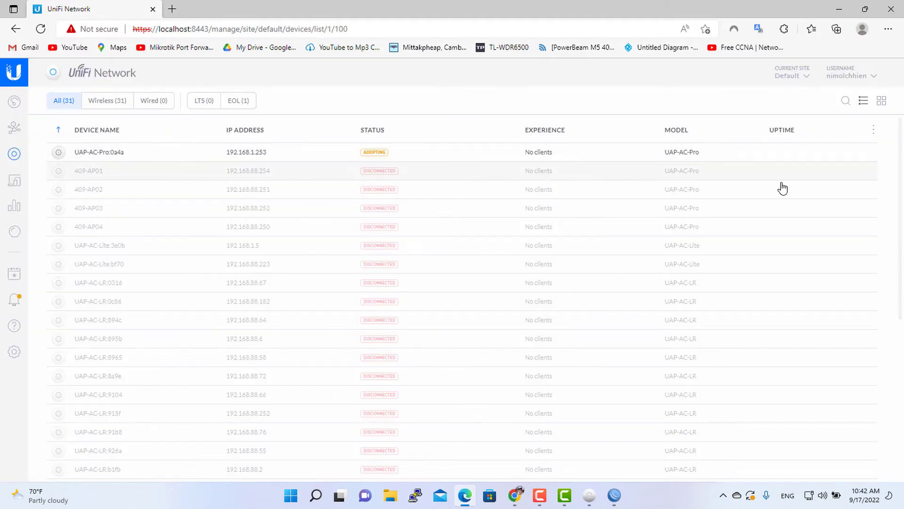
left_click(857, 152)
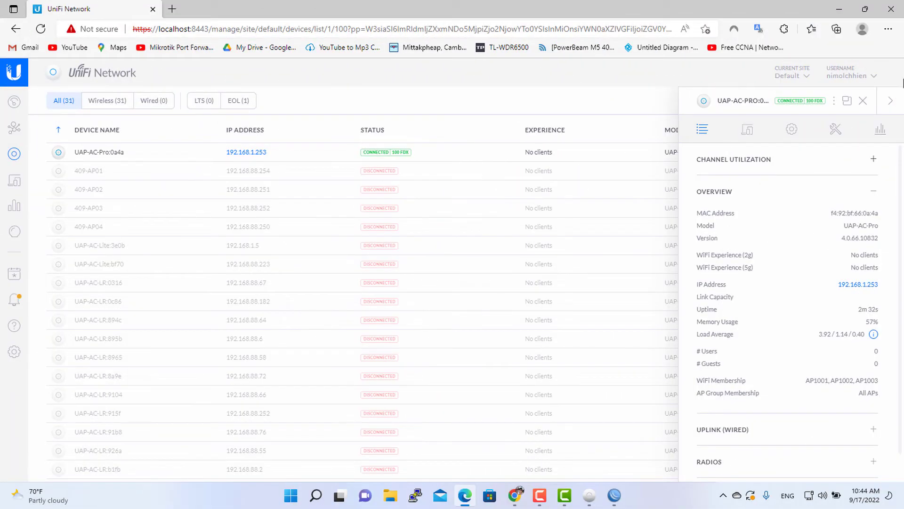
left_click(893, 101)
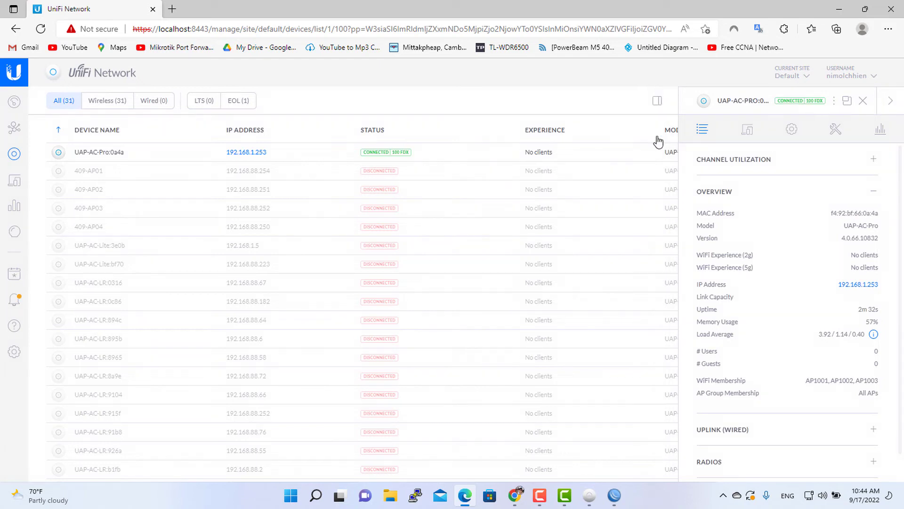
Connect the computer to the AP1001 WiFi network, entering its network security key.
left_click(809, 498)
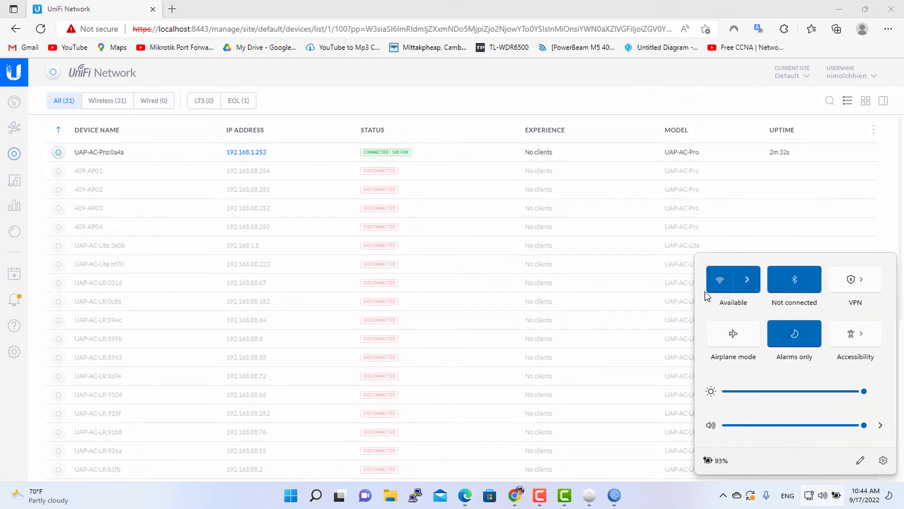
left_click(747, 280)
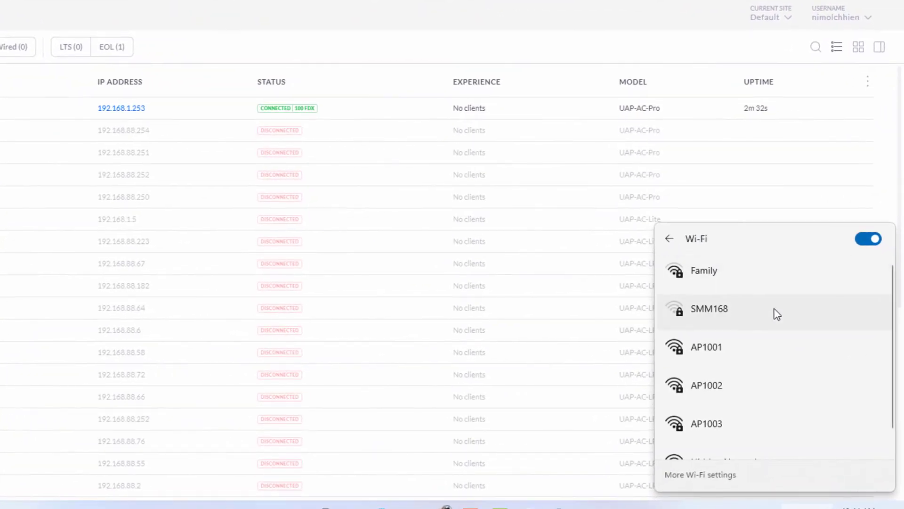
left_click(772, 352)
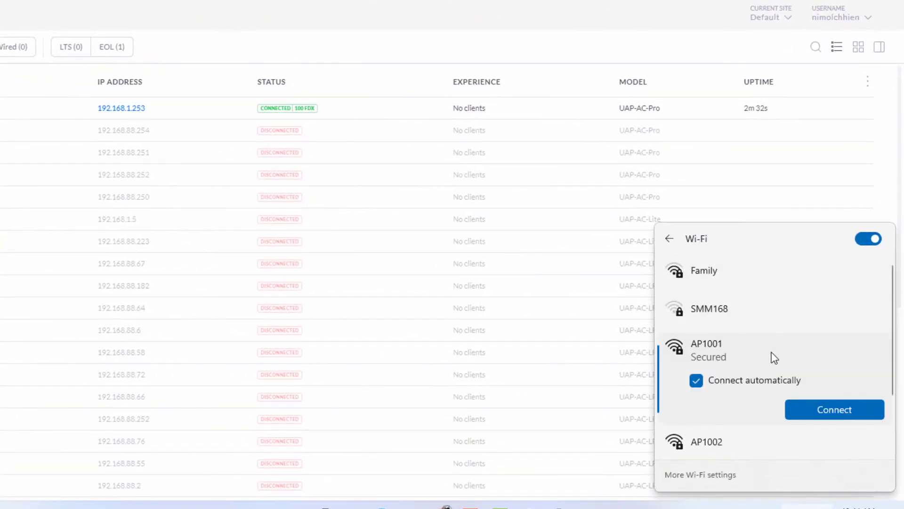
left_click(830, 408)
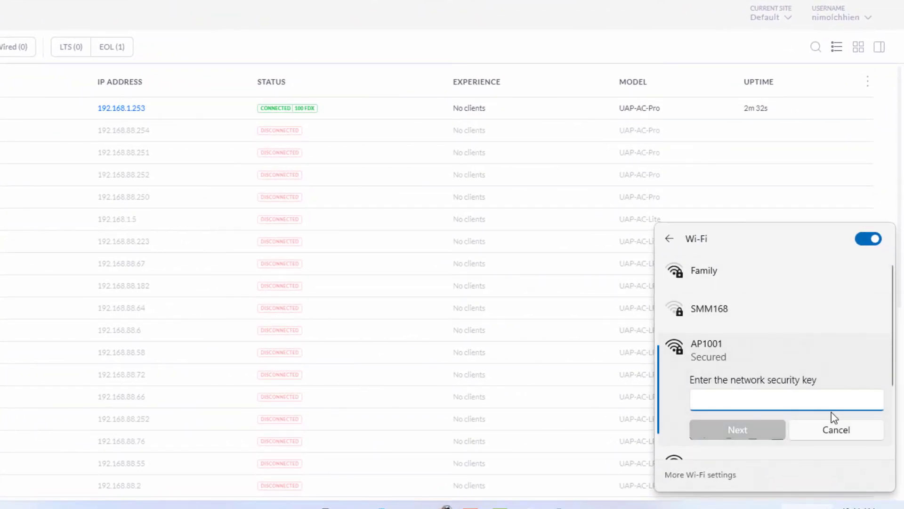
type("••")
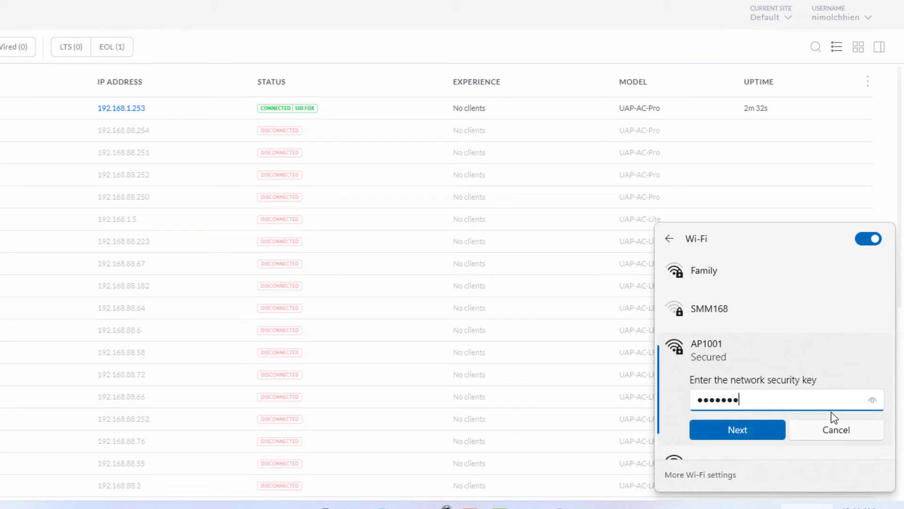
left_click(872, 400)
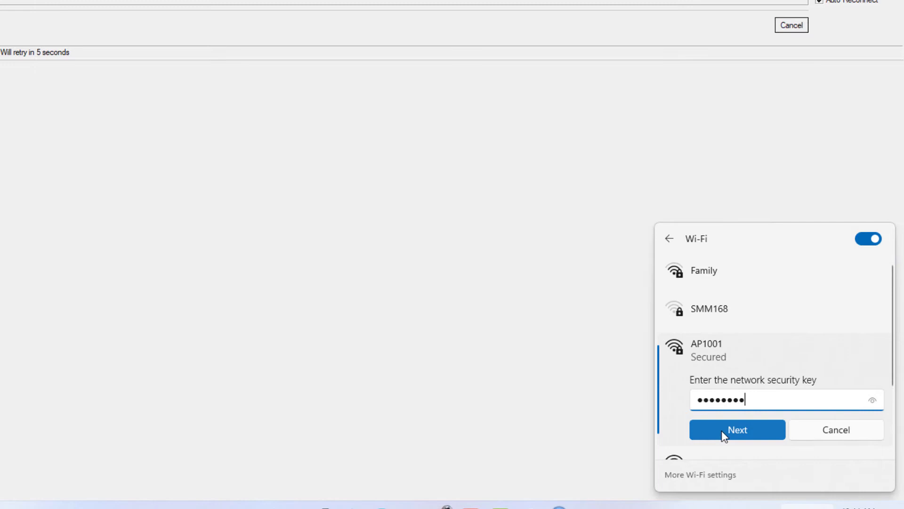
left_click(722, 432)
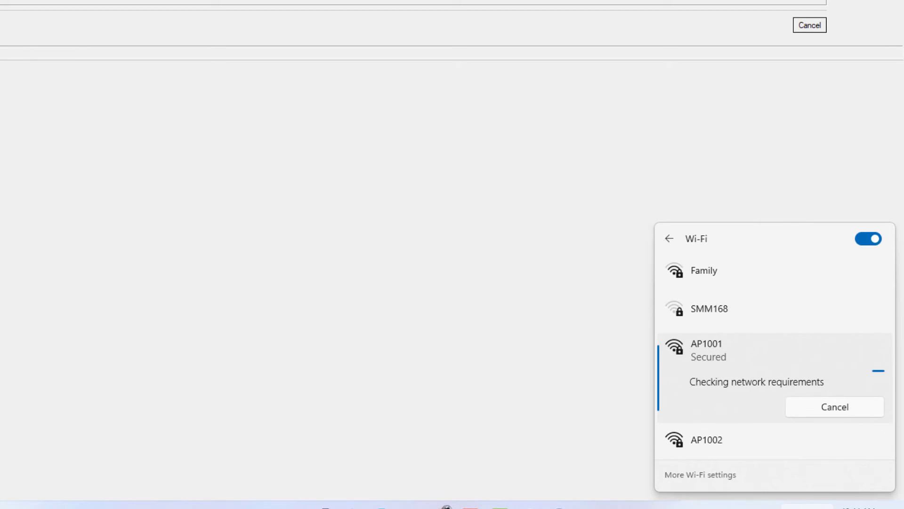
Open a command prompt and run ipconfig to check the Wi-Fi adapter's IP address and gateway.
left_click(837, 7)
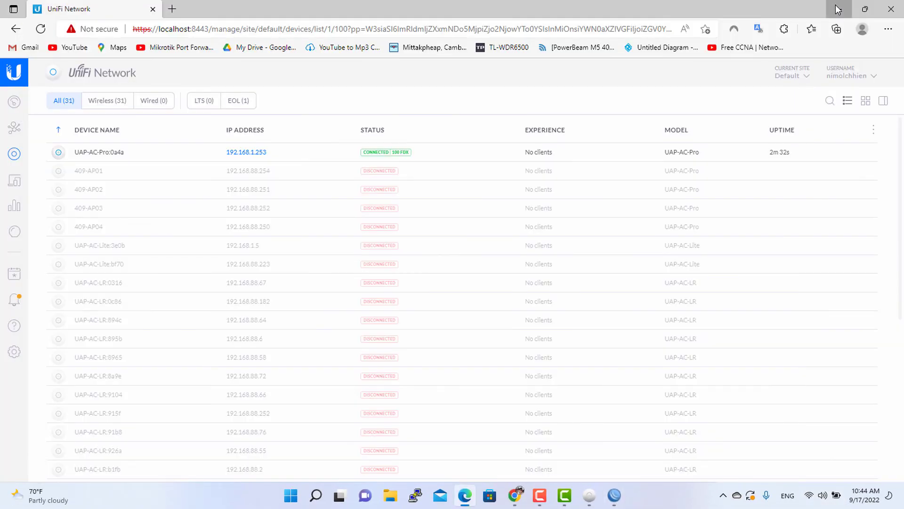
left_click(838, 8)
key("super+r")
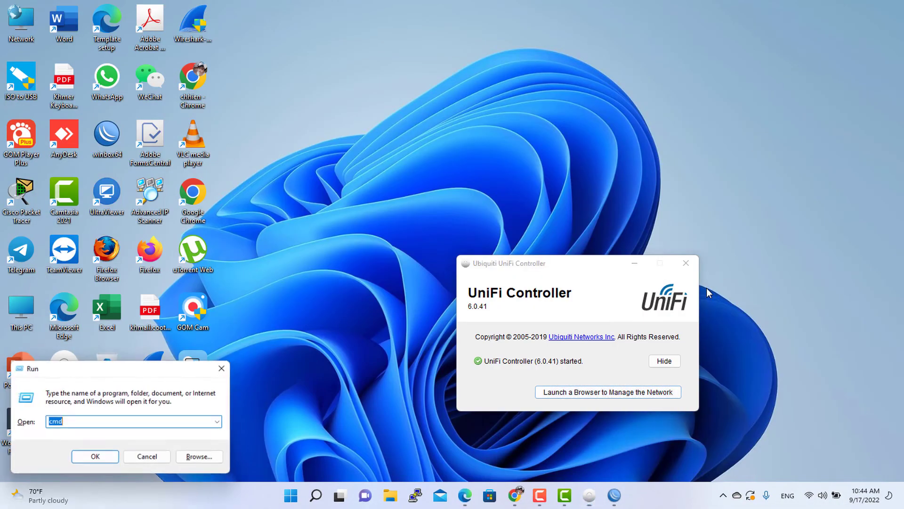
key("Return")
type("ipco")
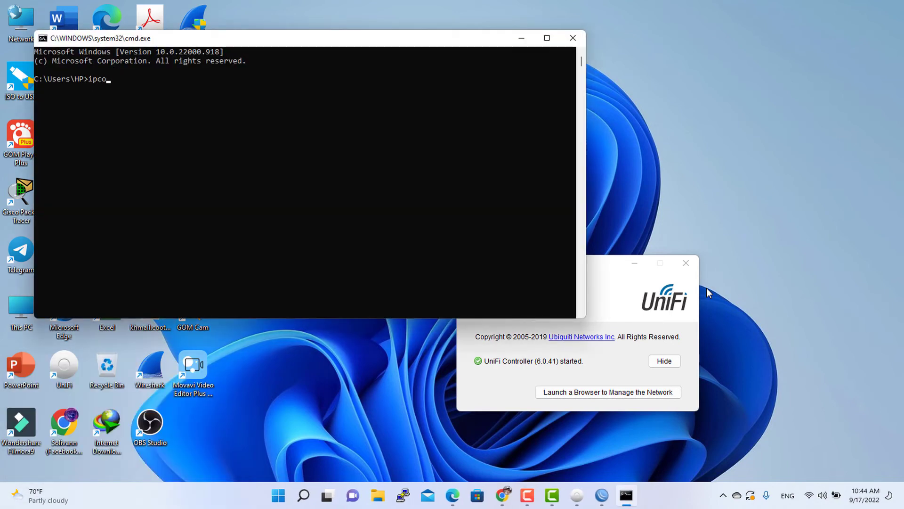
type("nfig")
key("Return")
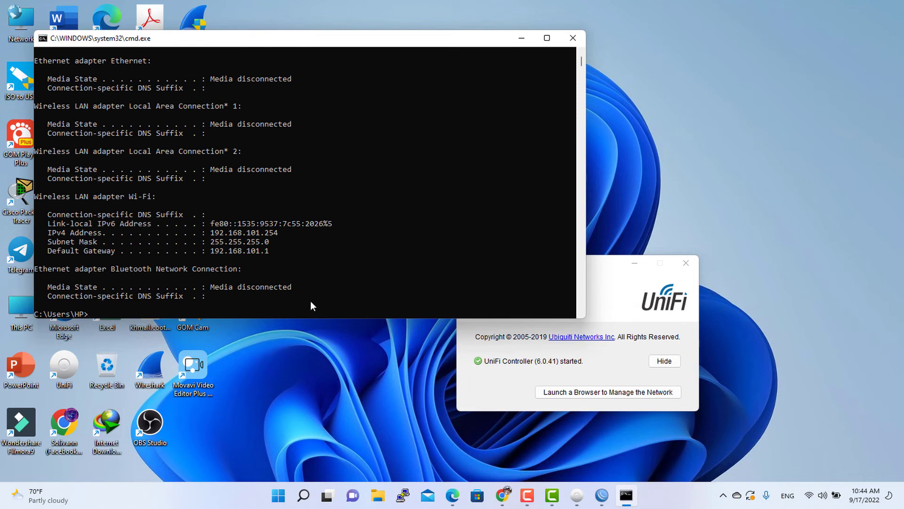
left_click_drag(208, 251, 236, 248)
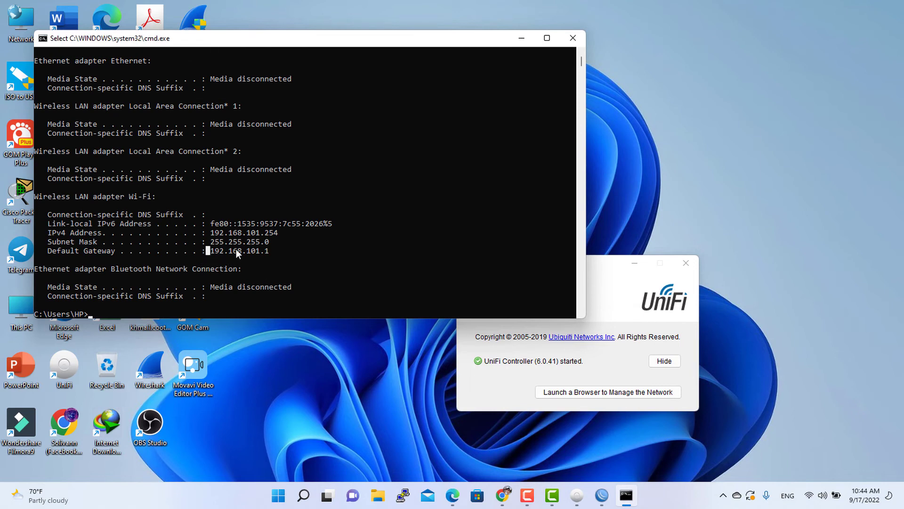
left_click(302, 241)
Open Google Chrome and search for go.
mouse_move(508, 502)
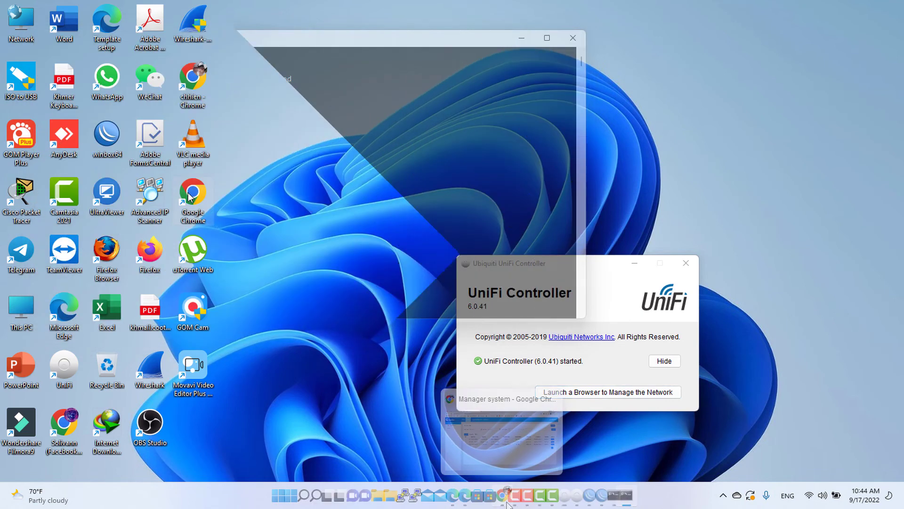
double_click(190, 197)
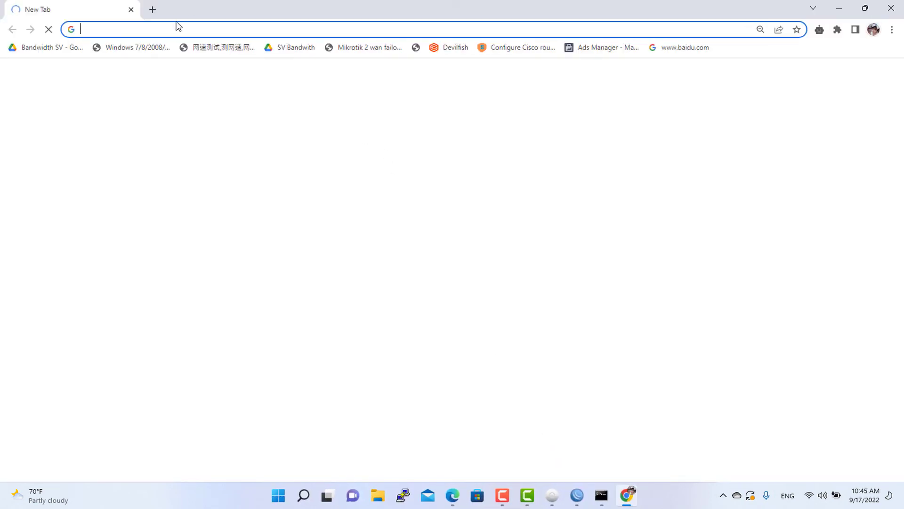
type("go")
key("Return")
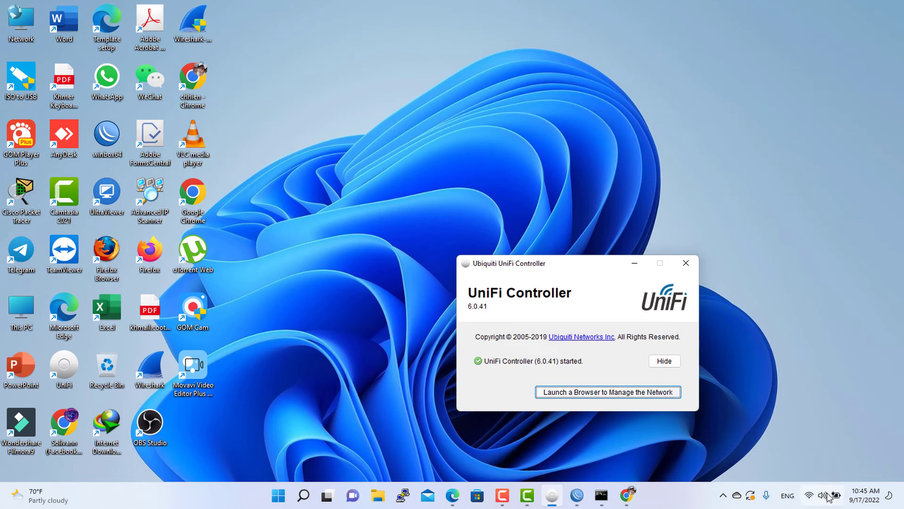
Connect the computer to the AP1002 WiFi network, entering its network security key.
left_click(810, 495)
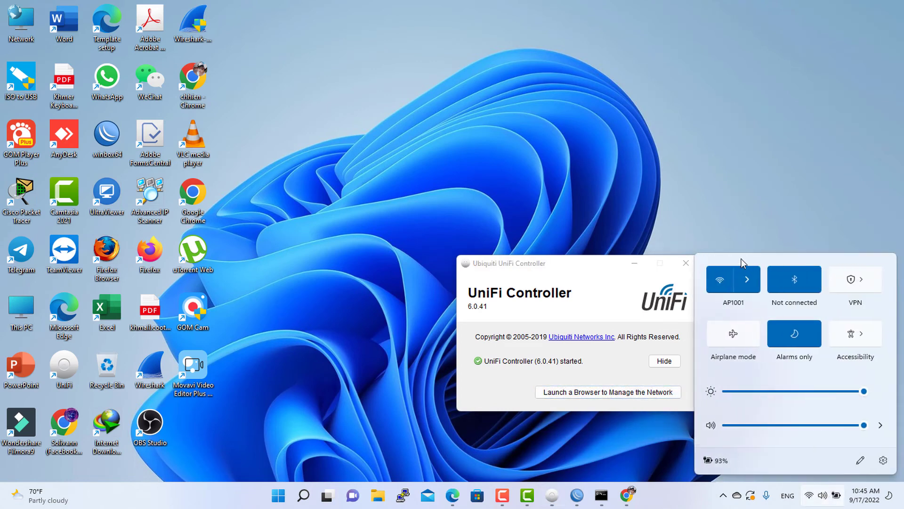
left_click(748, 279)
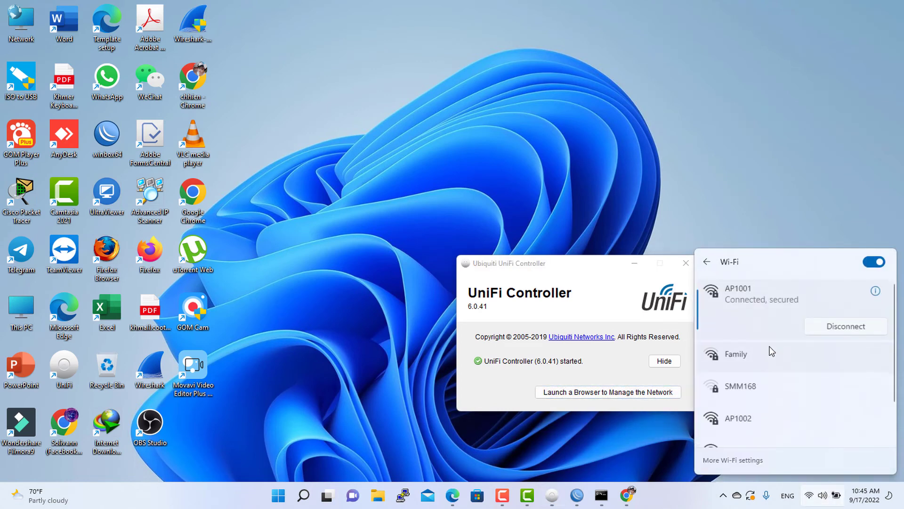
scroll(779, 402, "down", 1)
left_click(780, 389)
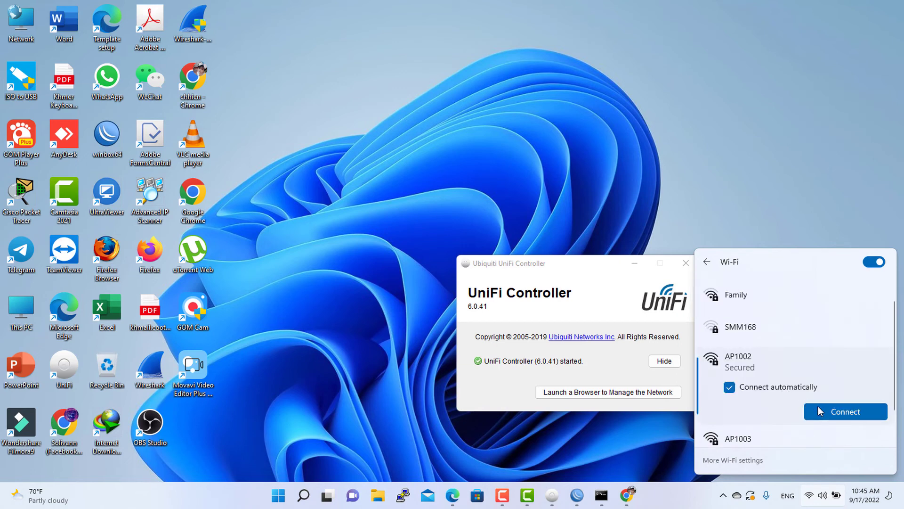
left_click(828, 411)
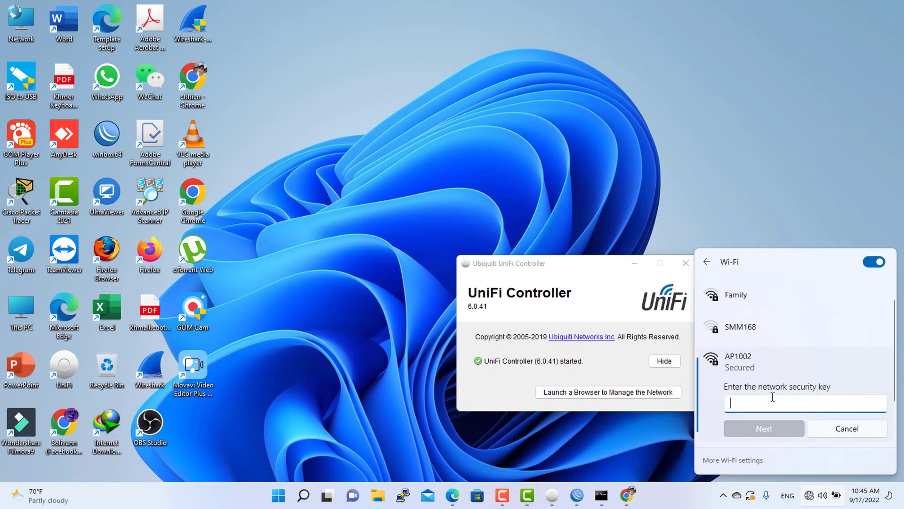
type("12345")
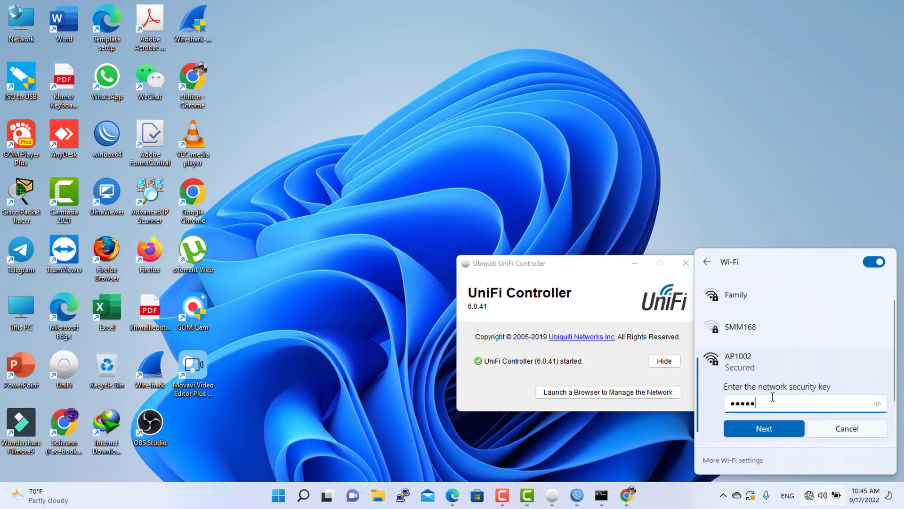
type("678")
key("Return")
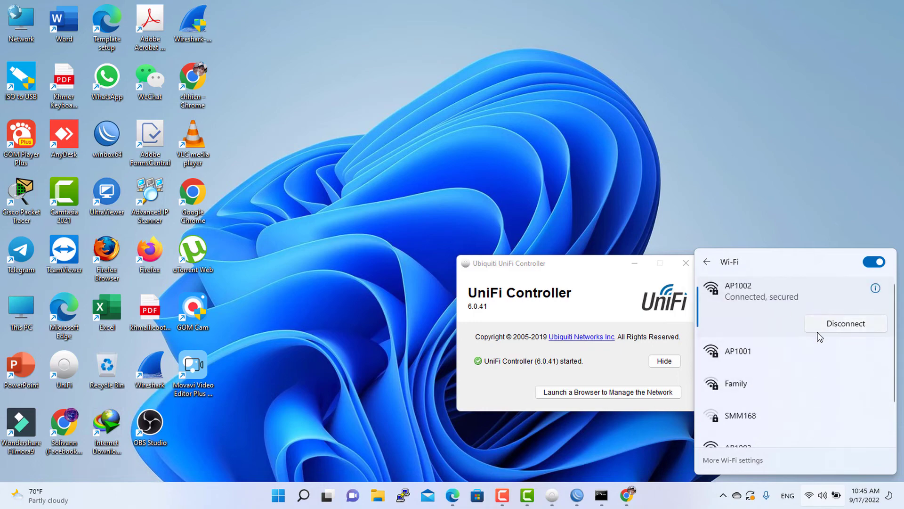
Run ipconfig again to check the Wi-Fi adapter's address and gateway on AP1002.
left_click(601, 495)
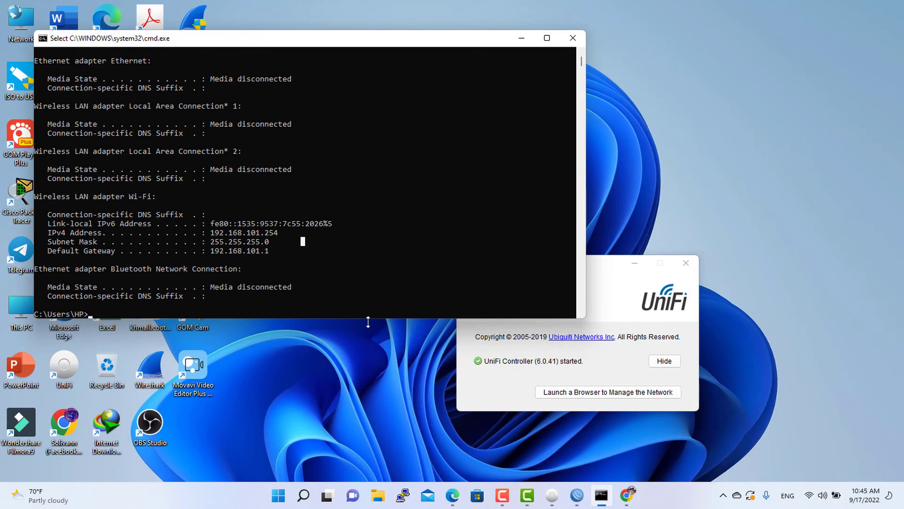
type("ipconfig")
key("Return")
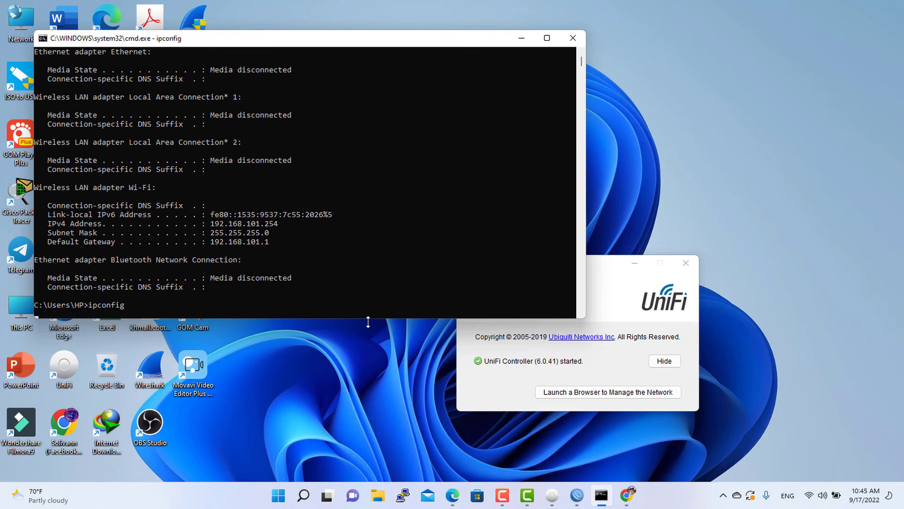
left_click_drag(270, 243, 236, 244)
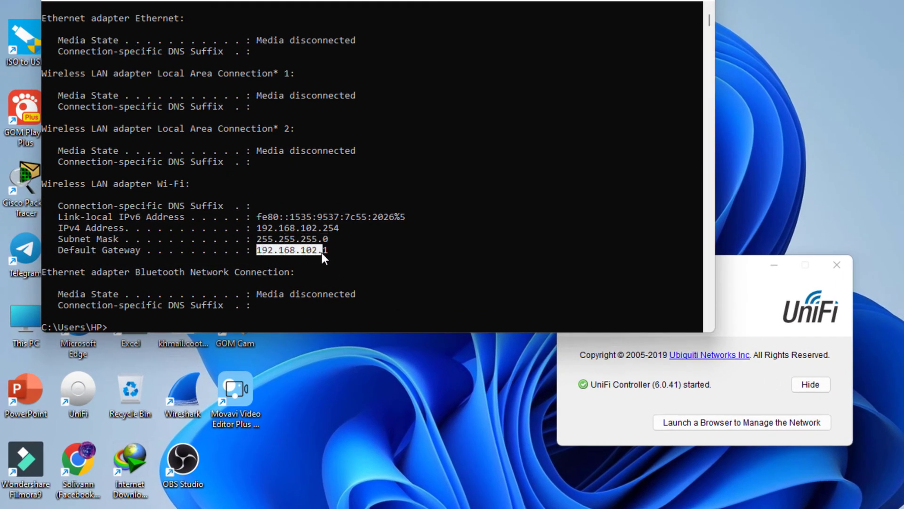
left_click(349, 249)
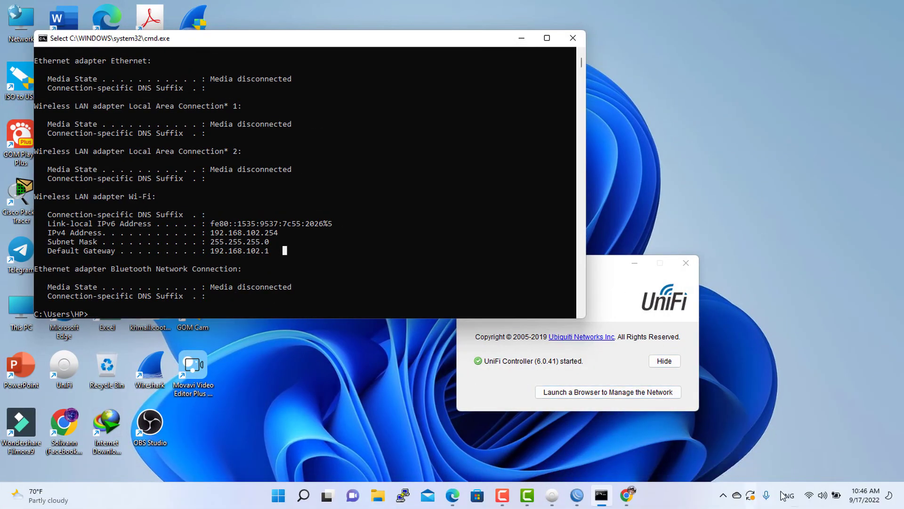
Connect the computer to the AP1003 WiFi network, entering its network security key.
left_click(809, 497)
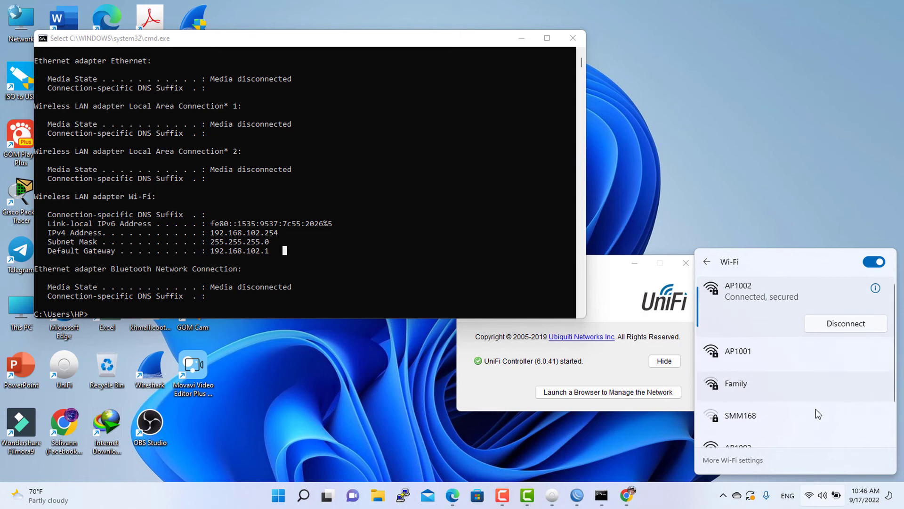
scroll(782, 391, "down", 2)
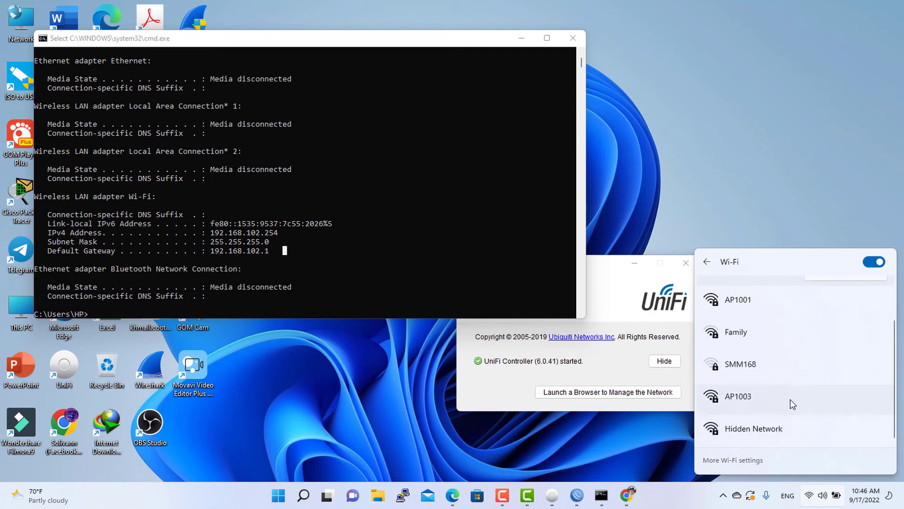
left_click(789, 398)
left_click(847, 421)
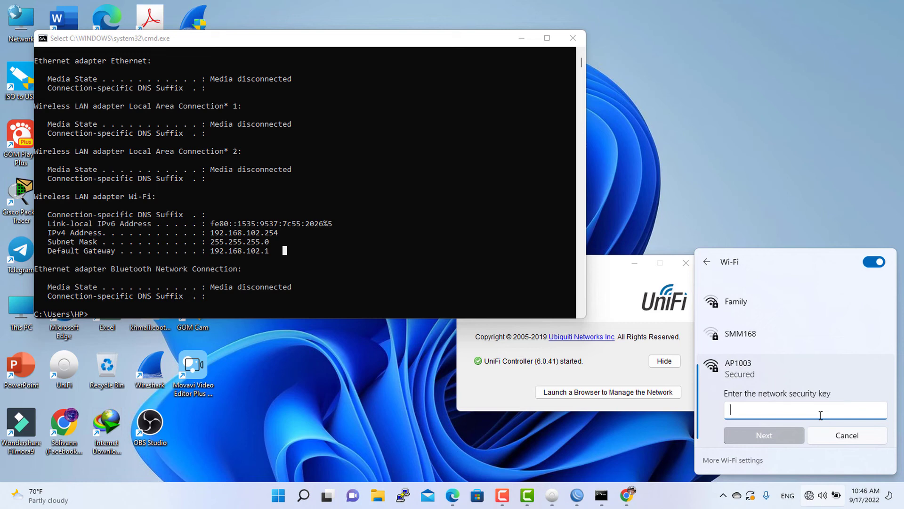
type("1")
key("BackSpace")
type("1")
key("BackSpace")
type("12345678")
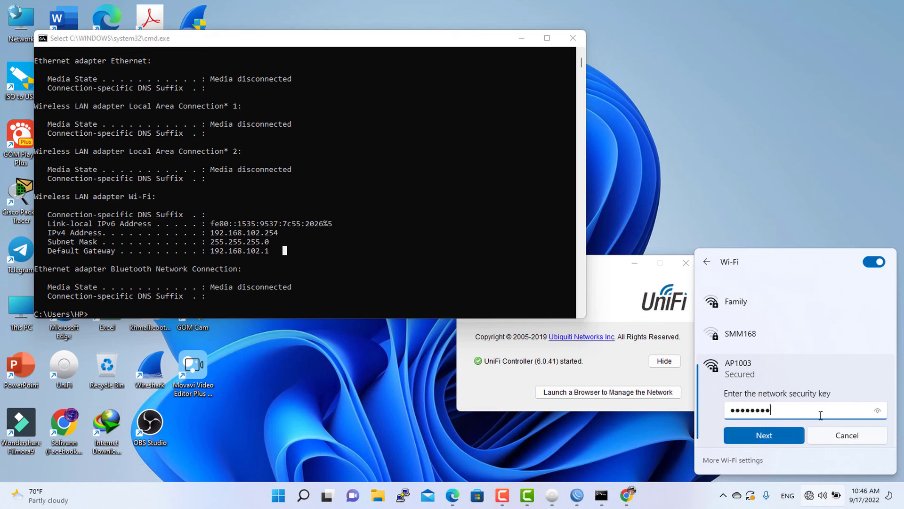
key("Return")
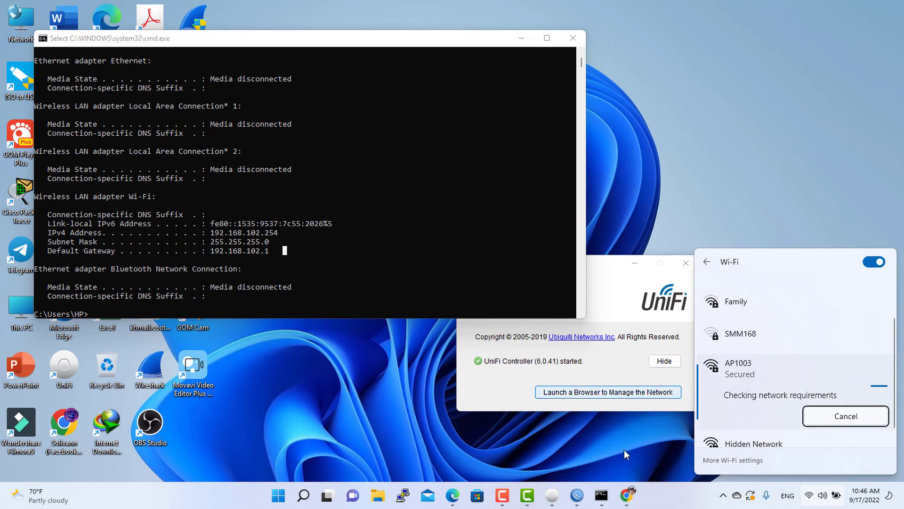
In WinBox, cancel the pending connection and connect to the MikroTik neighbour at 192.168.103.1.
left_click(578, 496)
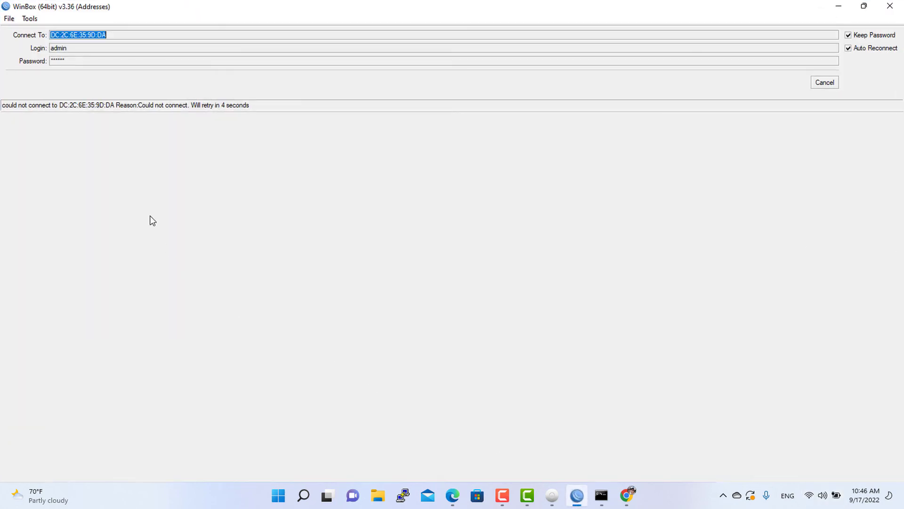
left_click(820, 83)
left_click(805, 86)
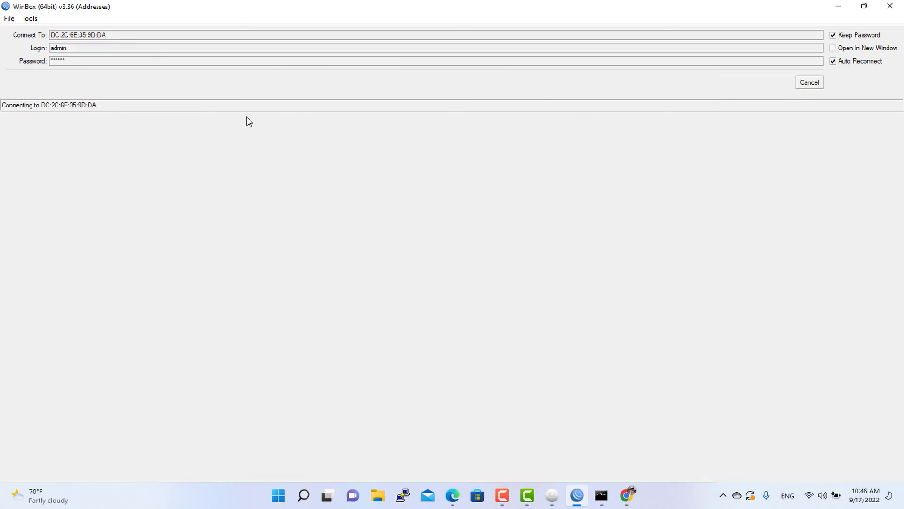
left_click(806, 88)
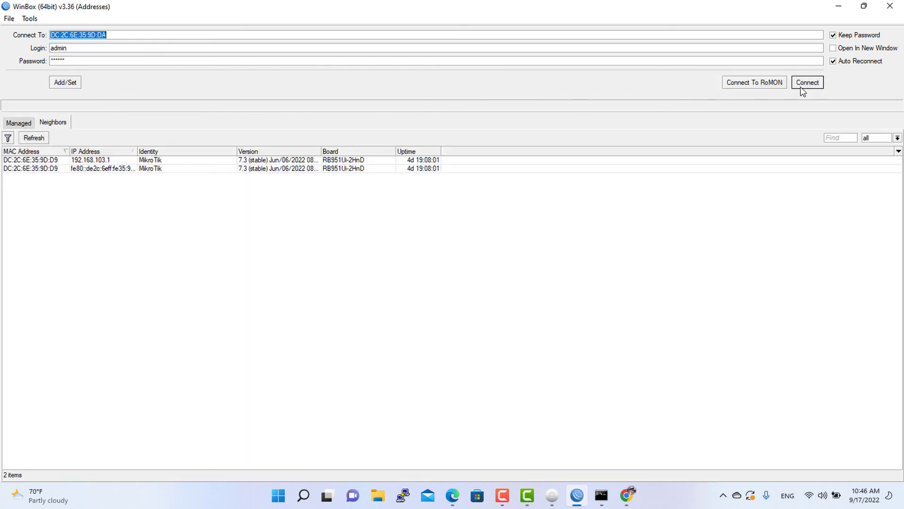
left_click(31, 161)
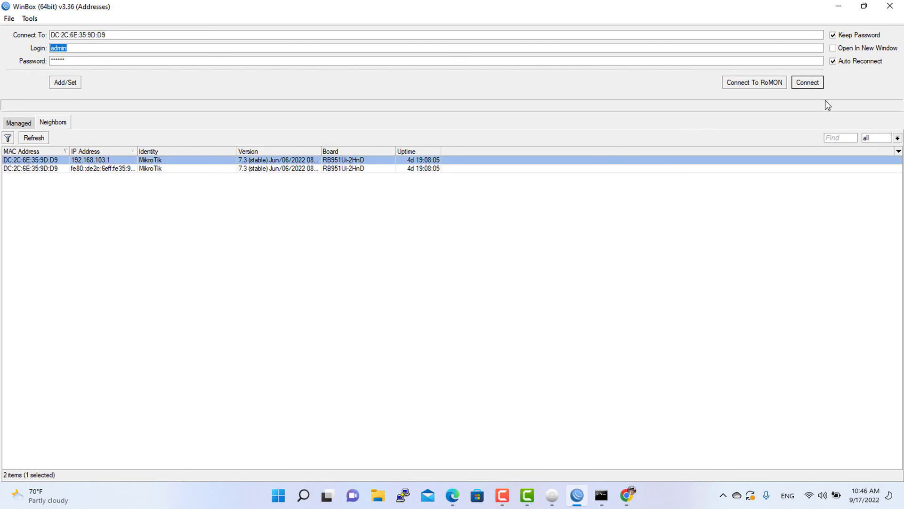
left_click(809, 88)
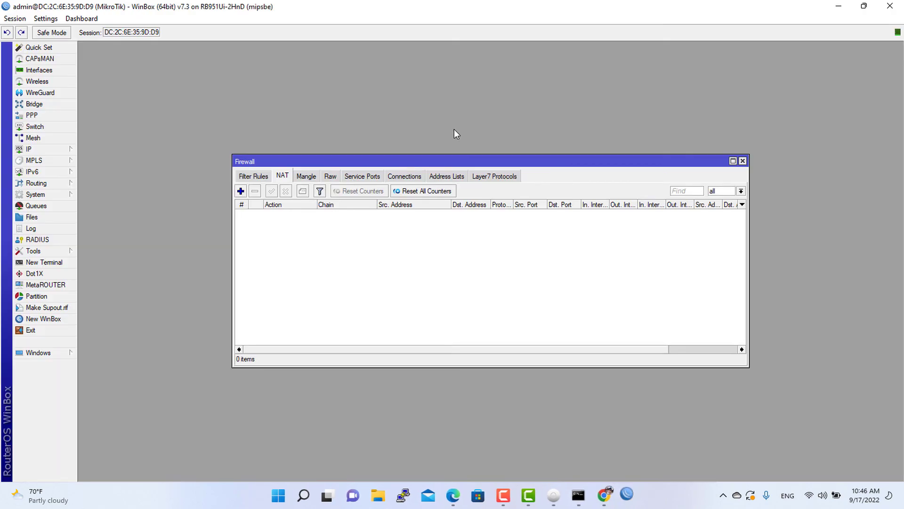
Review the source-NAT rules and IP address pools configured for the VLAN subnets in WinBox.
left_click(401, 213)
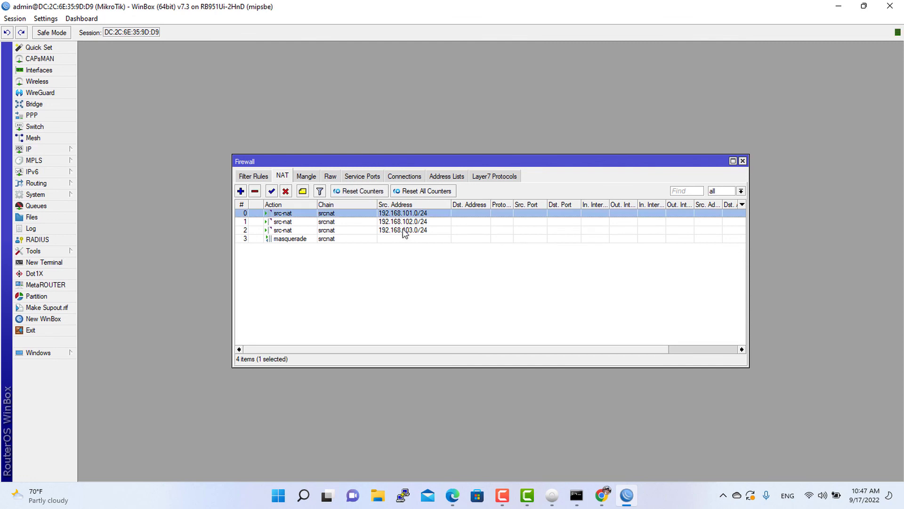
left_click(410, 230)
left_click(413, 222)
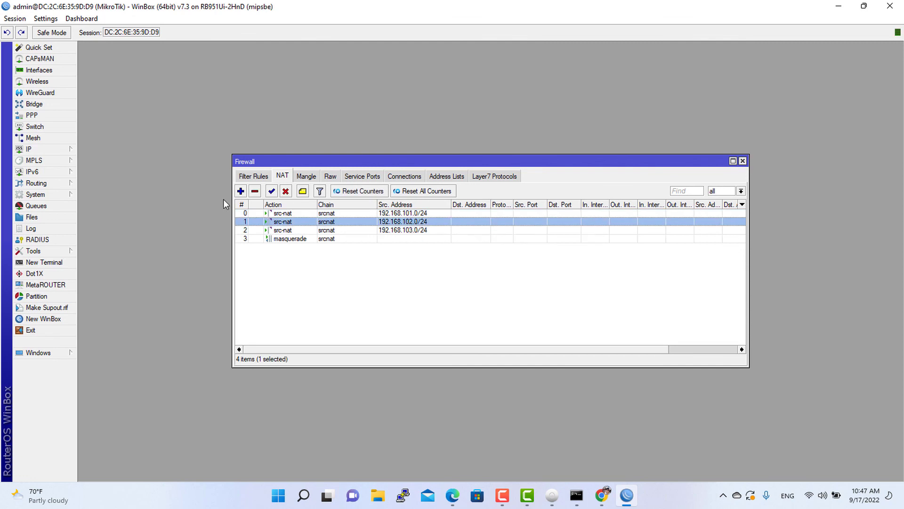
left_click(52, 150)
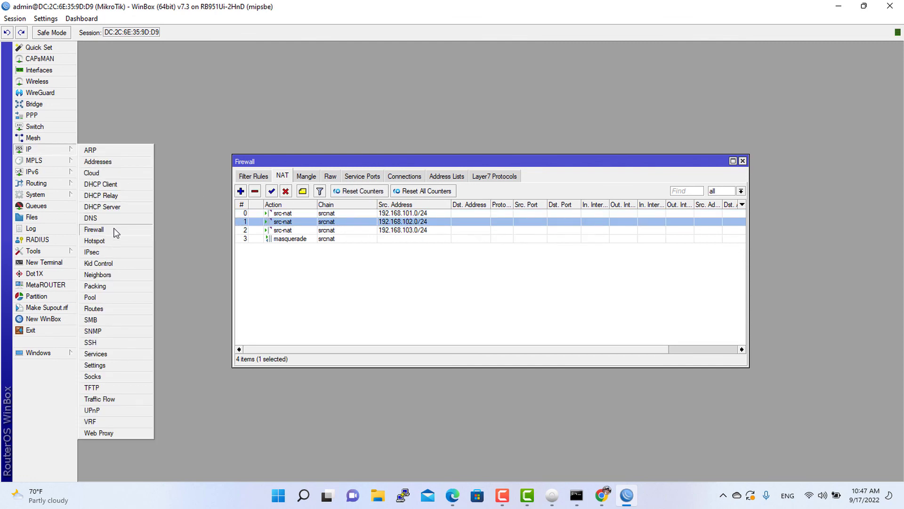
left_click(101, 297)
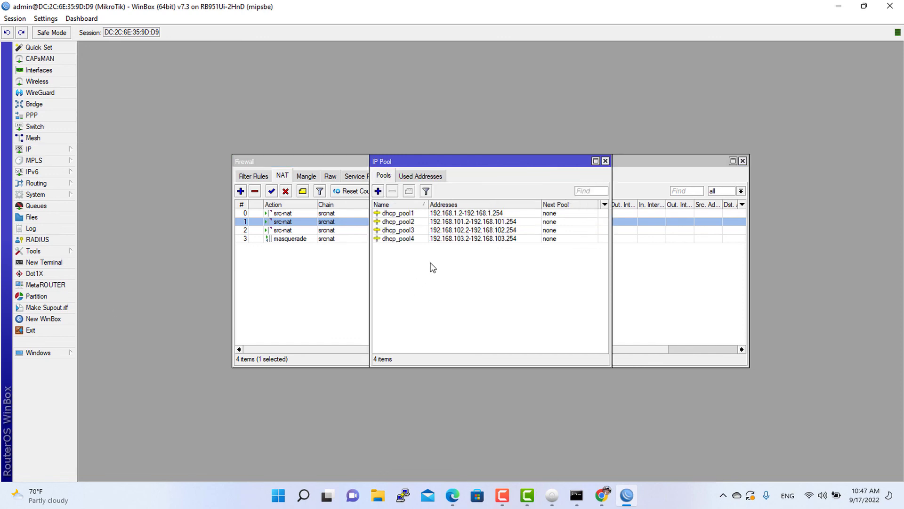
left_click(455, 230)
left_click(489, 213)
left_click(487, 238)
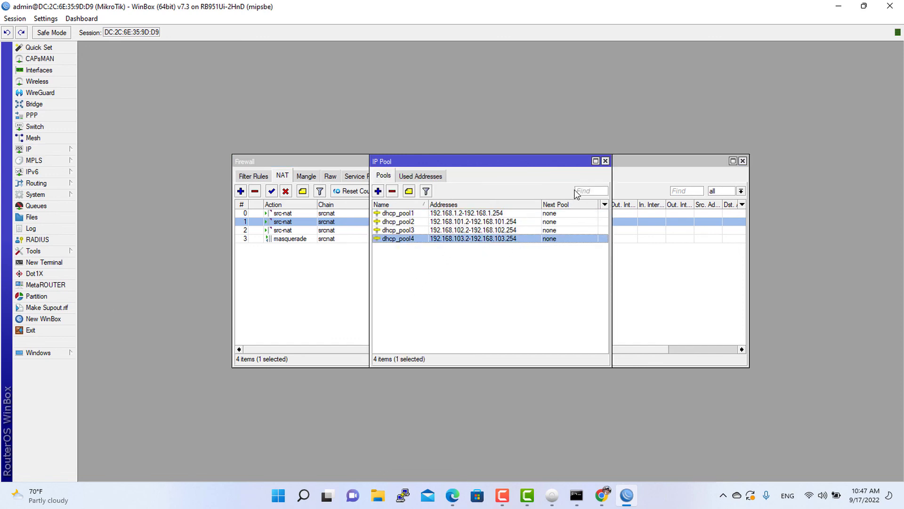
Run ipconfig again to check the Wi-Fi adapter's address and gateway on AP1003.
left_click(838, 6)
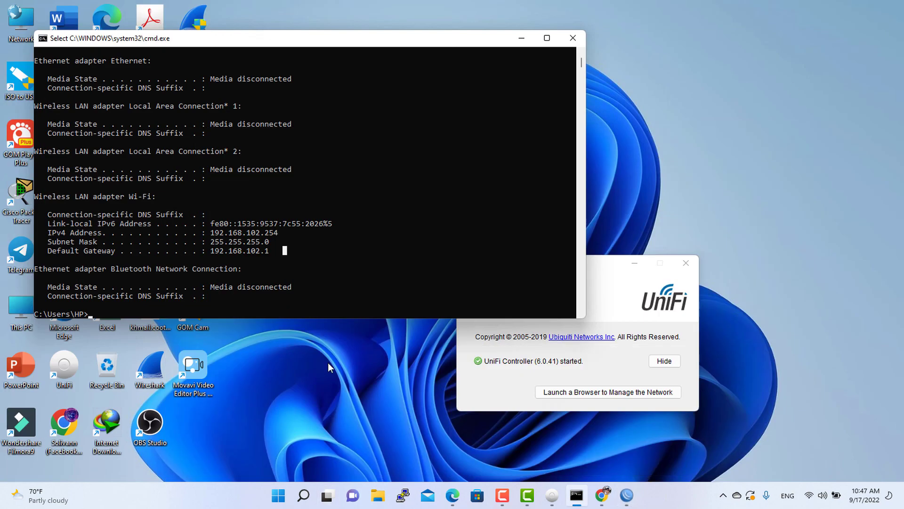
left_click(240, 268)
key("Up")
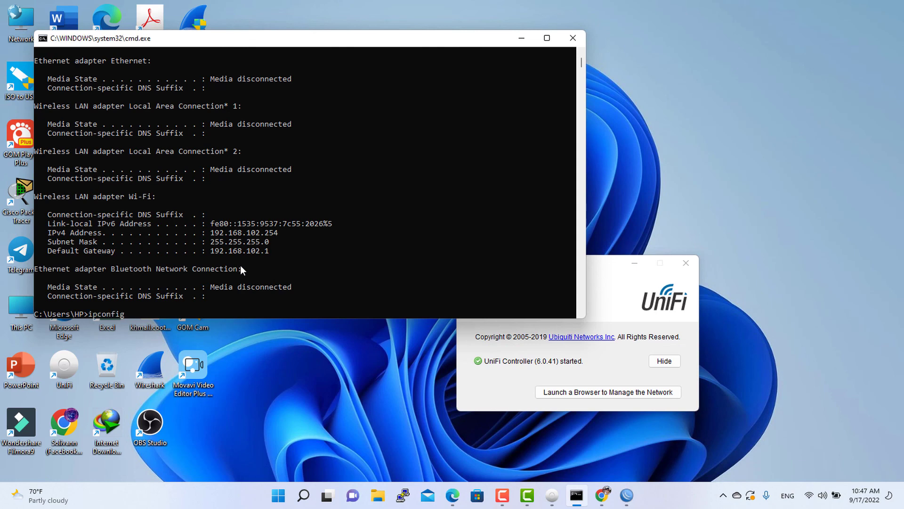
key("Return")
left_click_drag(211, 233, 365, 243)
left_click(356, 257)
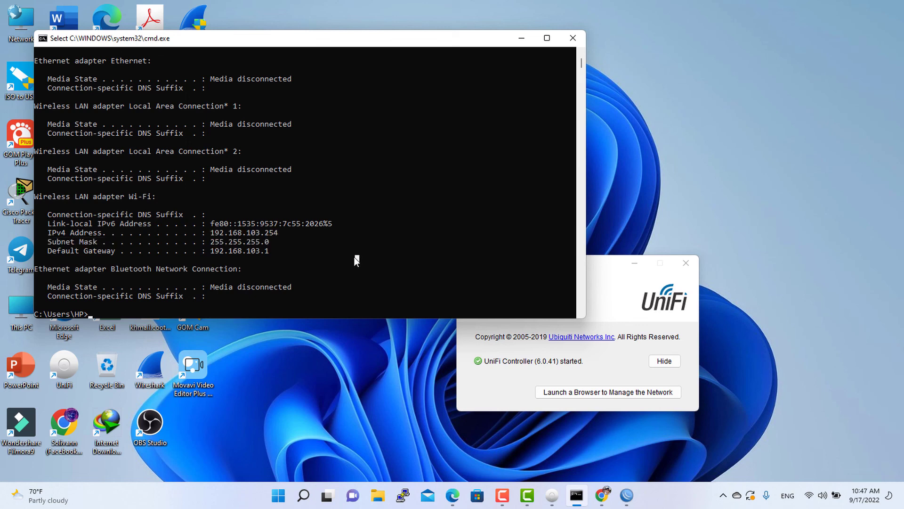
double_click(228, 232)
left_click(406, 258)
left_click(584, 38)
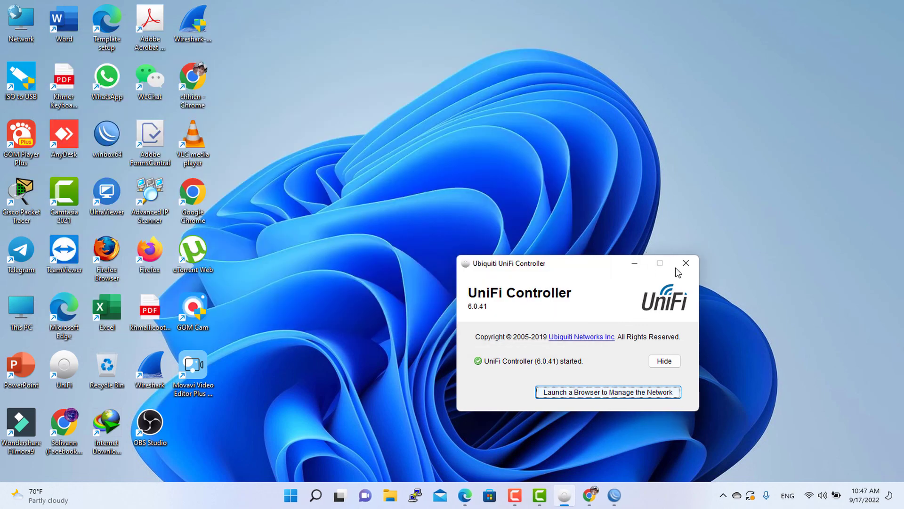
left_click(512, 494)
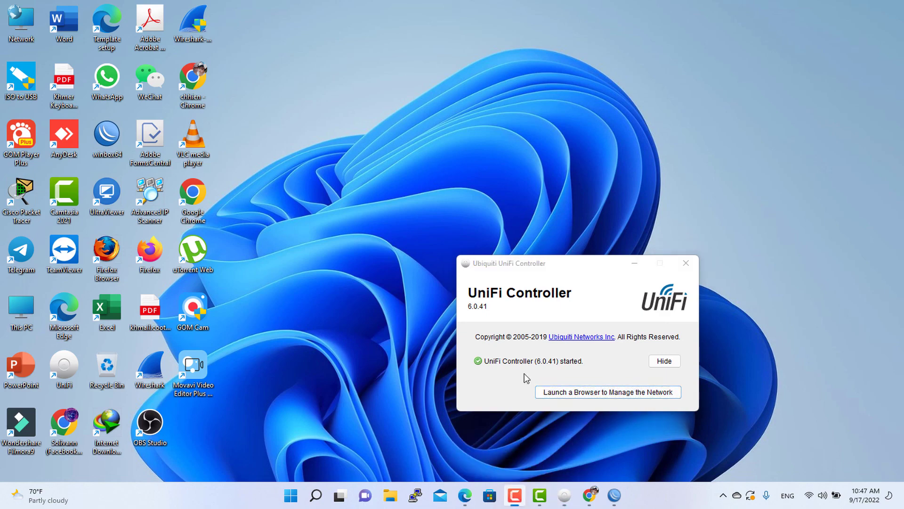